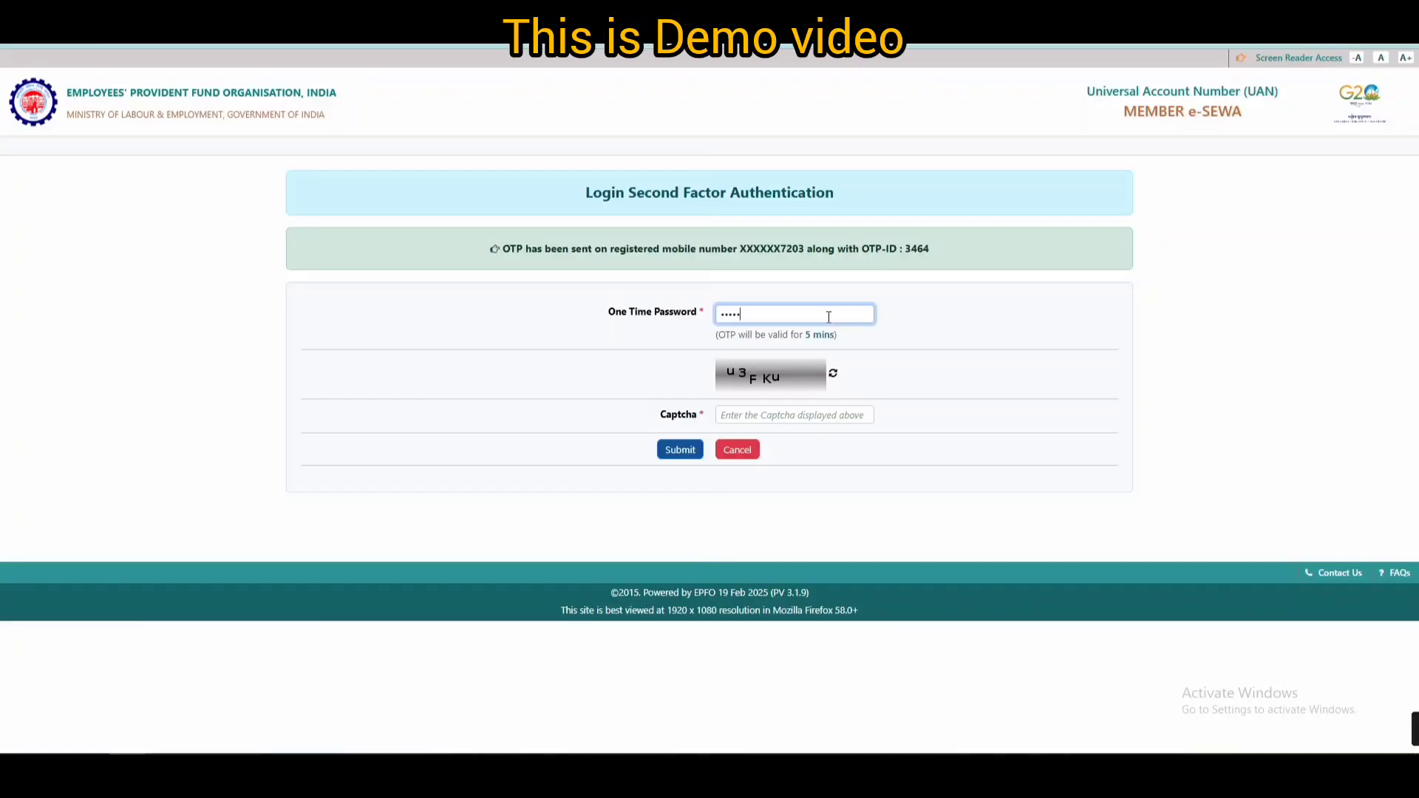
# - Enter the displayed captcha and submit it with the one-time password to finish the login check
pyautogui.click(788, 417)
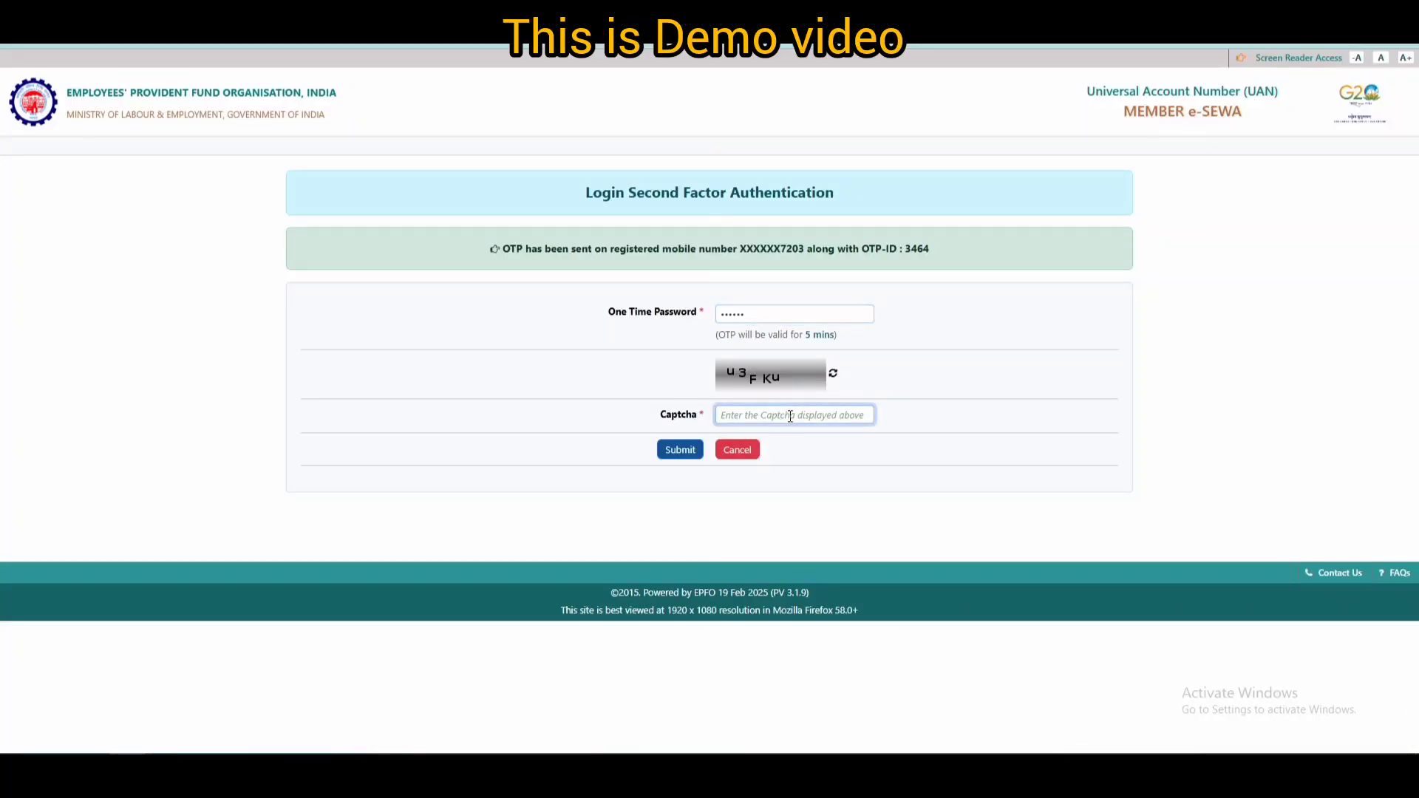
pyautogui.write('u3FKu')
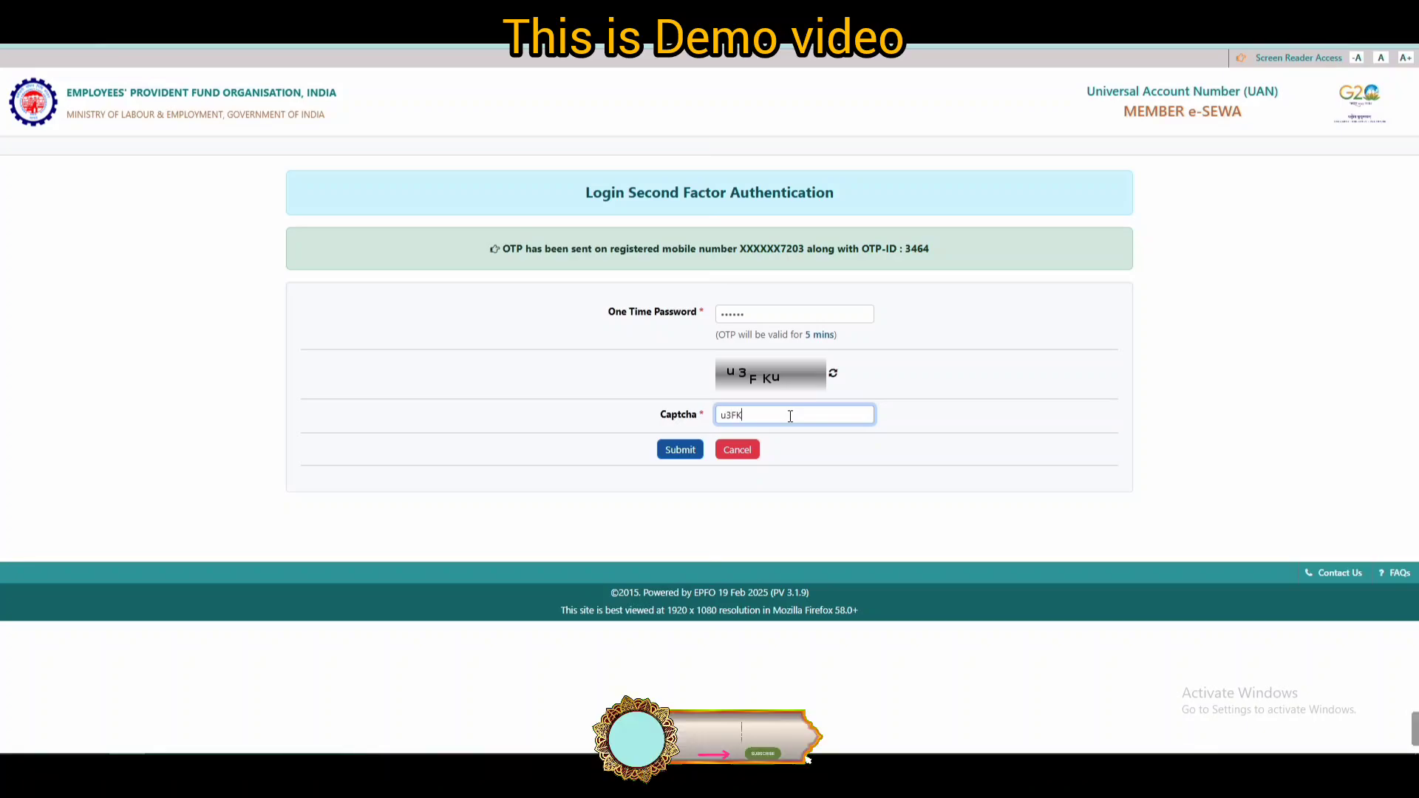
pyautogui.click(677, 452)
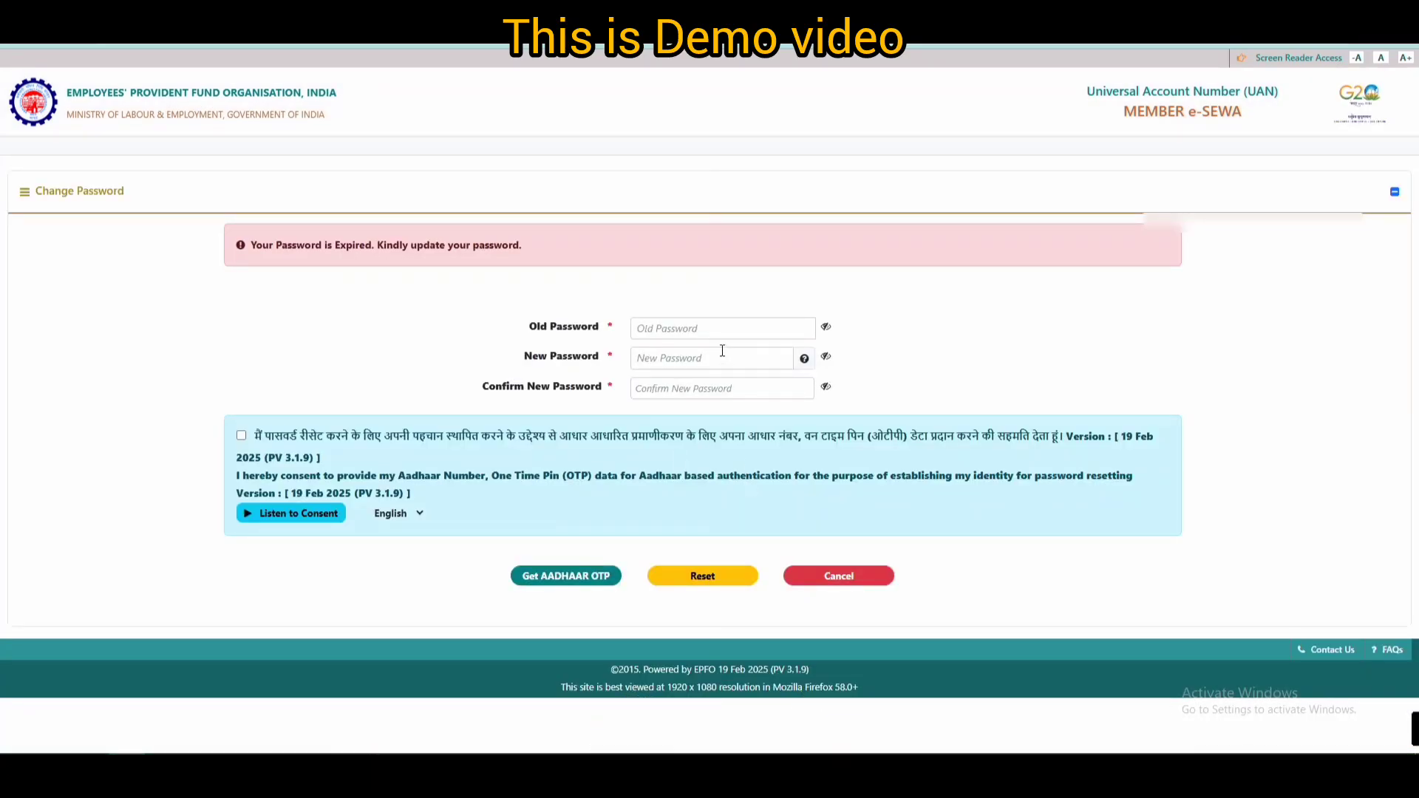
# - Fill in the old password, the new password and the new-password confirmation
pyautogui.click(707, 326)
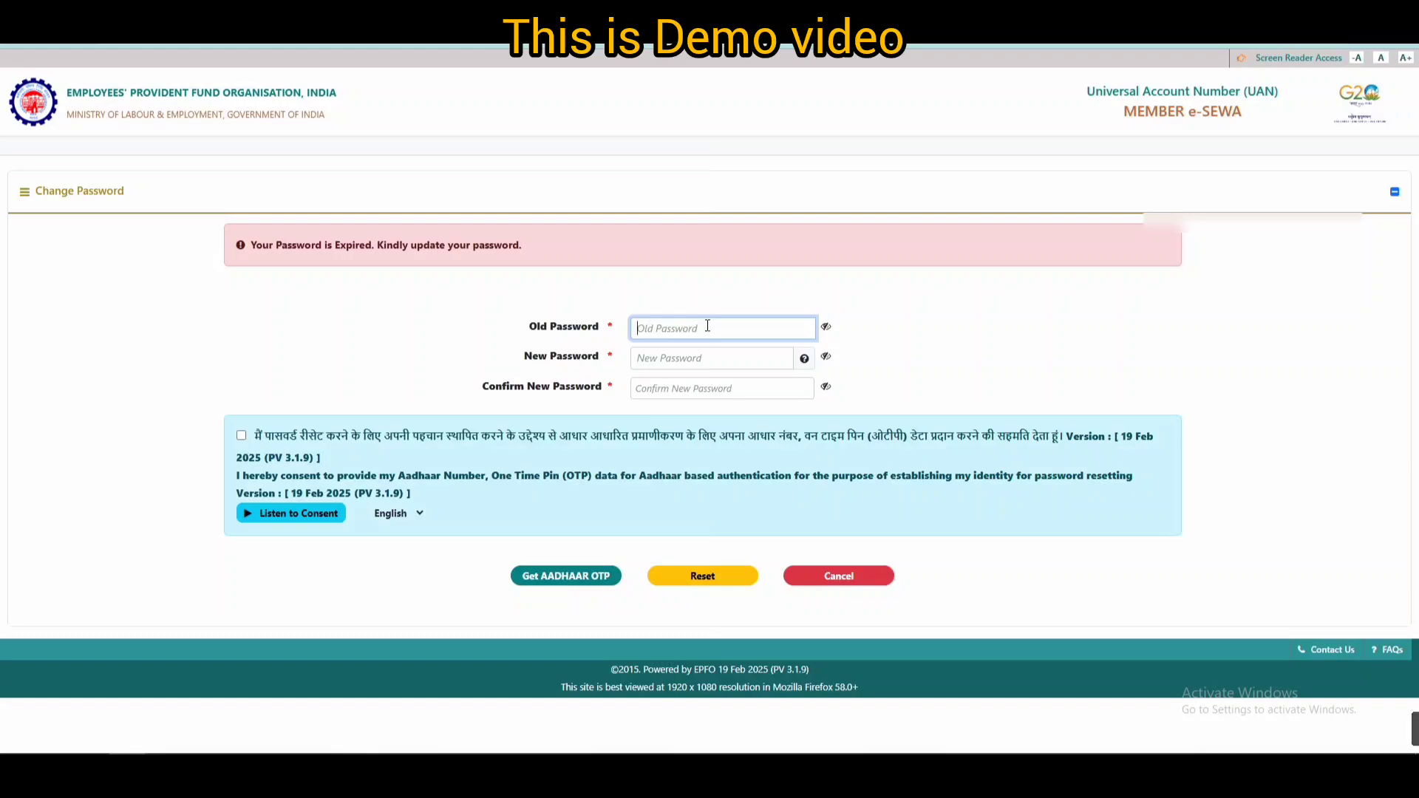
pyautogui.write('••••••••••')
pyautogui.click(681, 362)
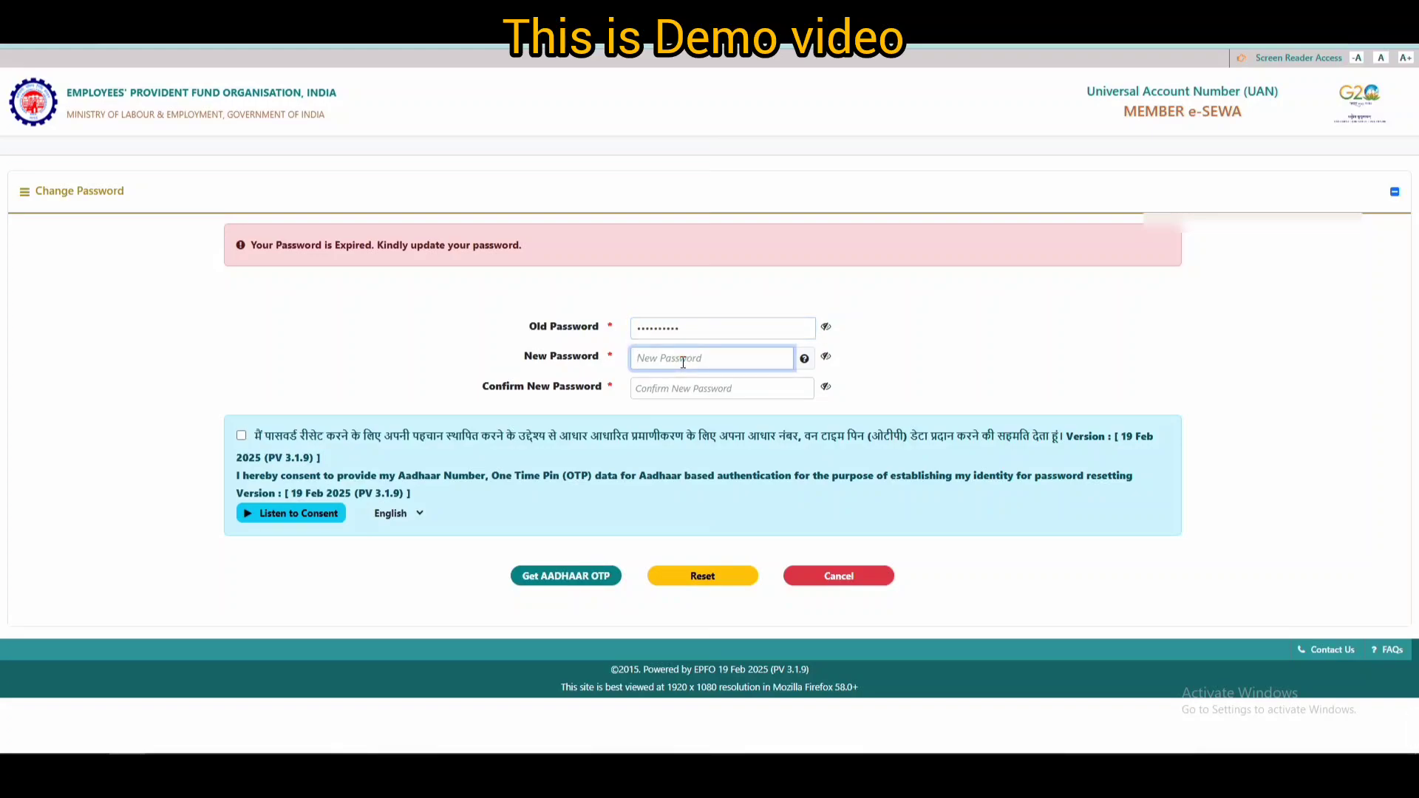
pyautogui.write('••••••••••••')
pyautogui.click(748, 389)
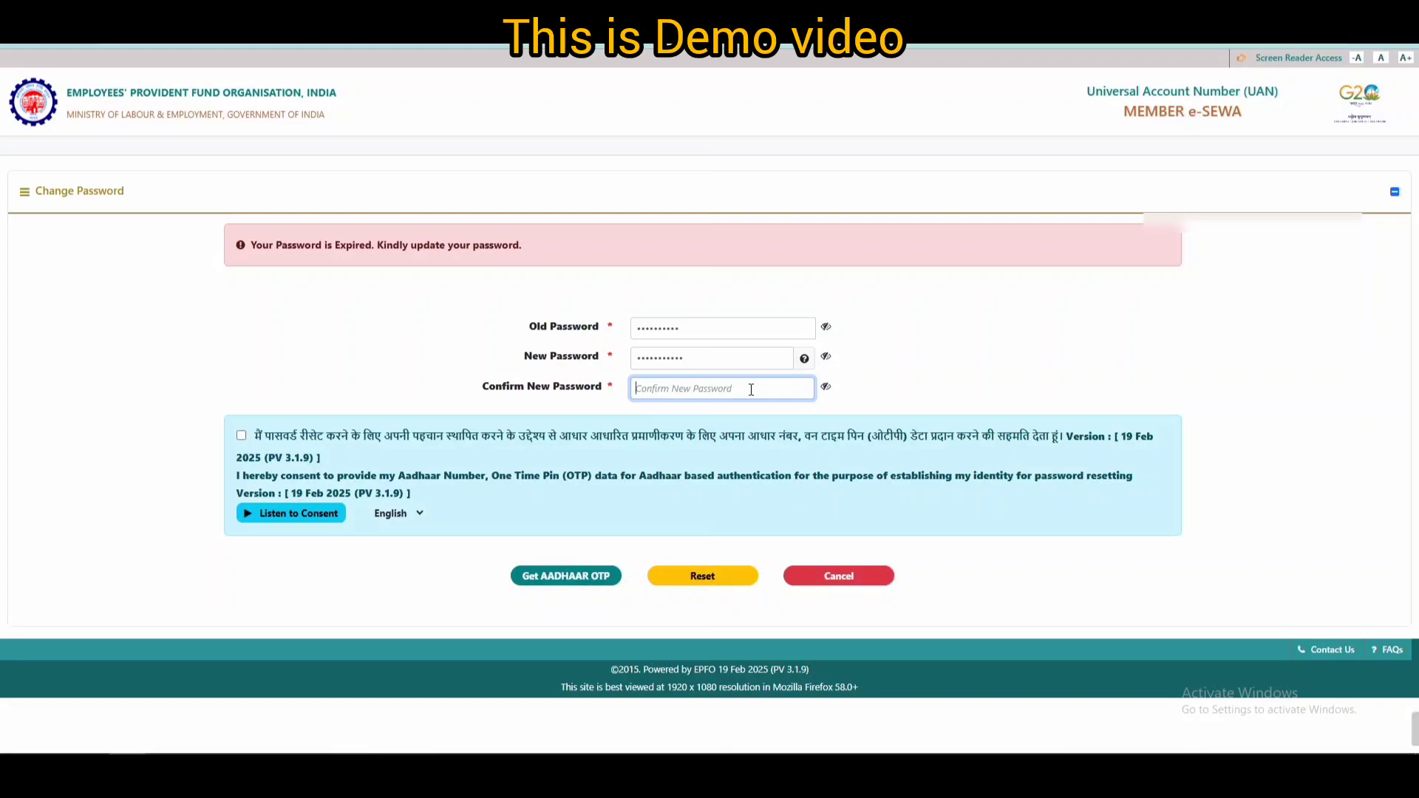
pyautogui.write('•••••••••')
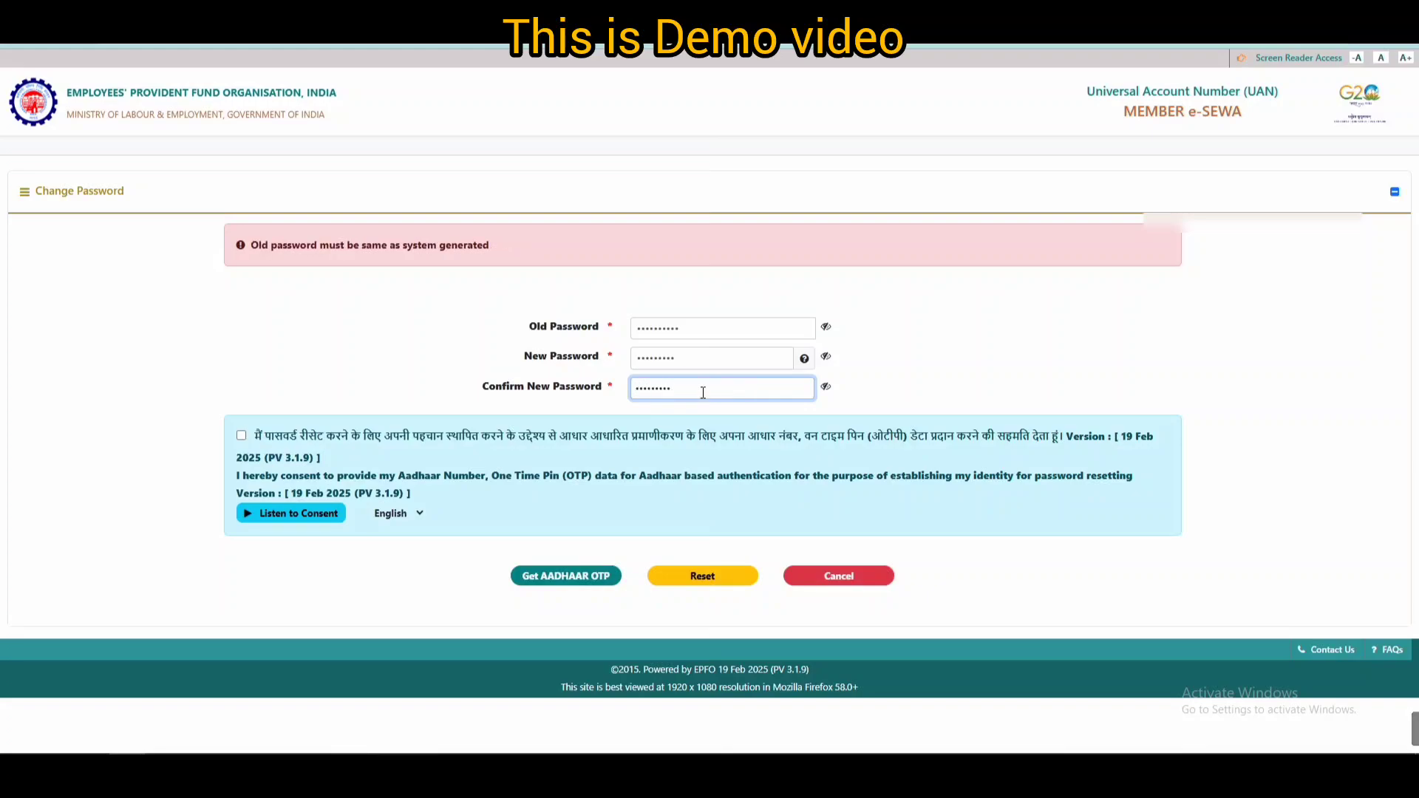
# - Give Aadhaar consent, request the Aadhaar OTP and confirm the password change
pyautogui.click(242, 437)
pyautogui.click(585, 578)
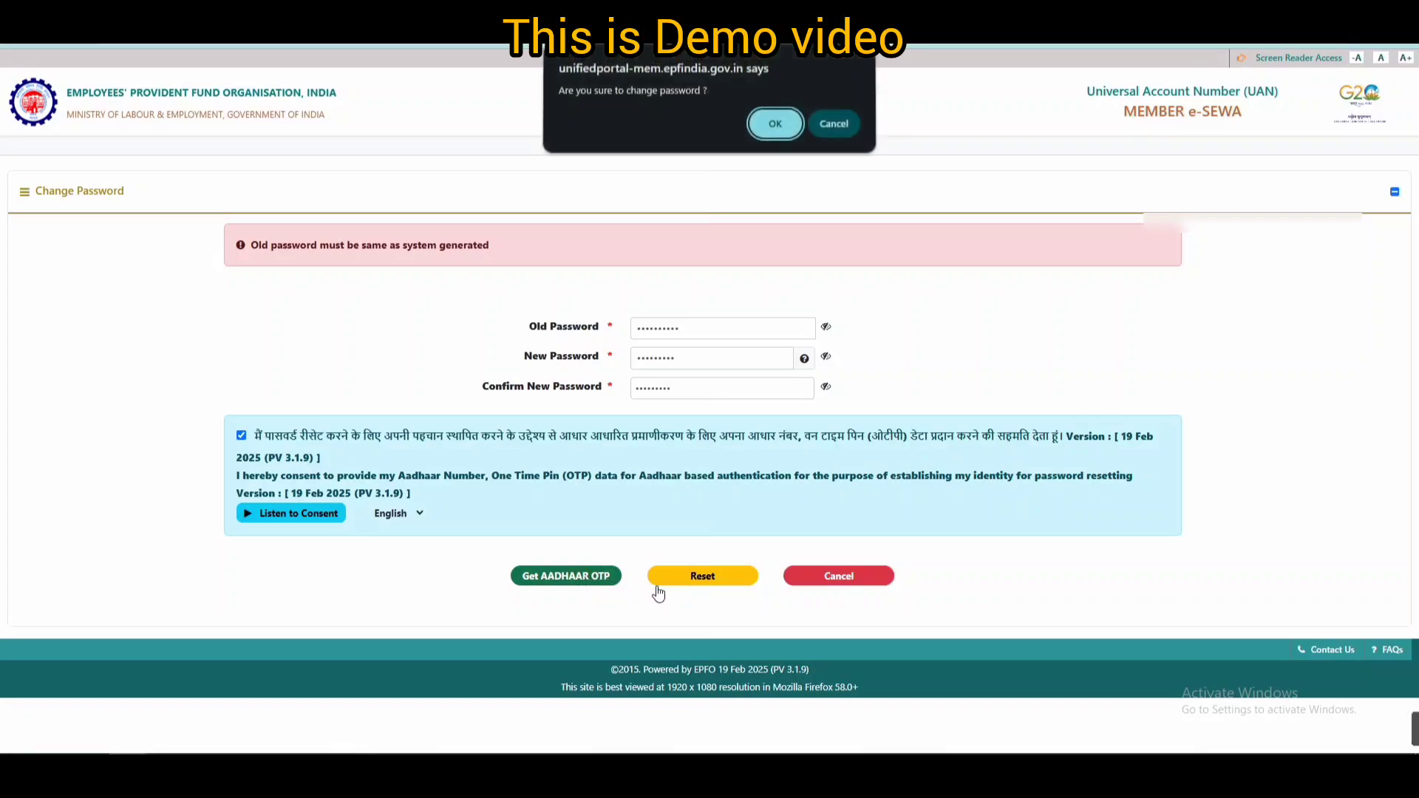
pyautogui.click(772, 125)
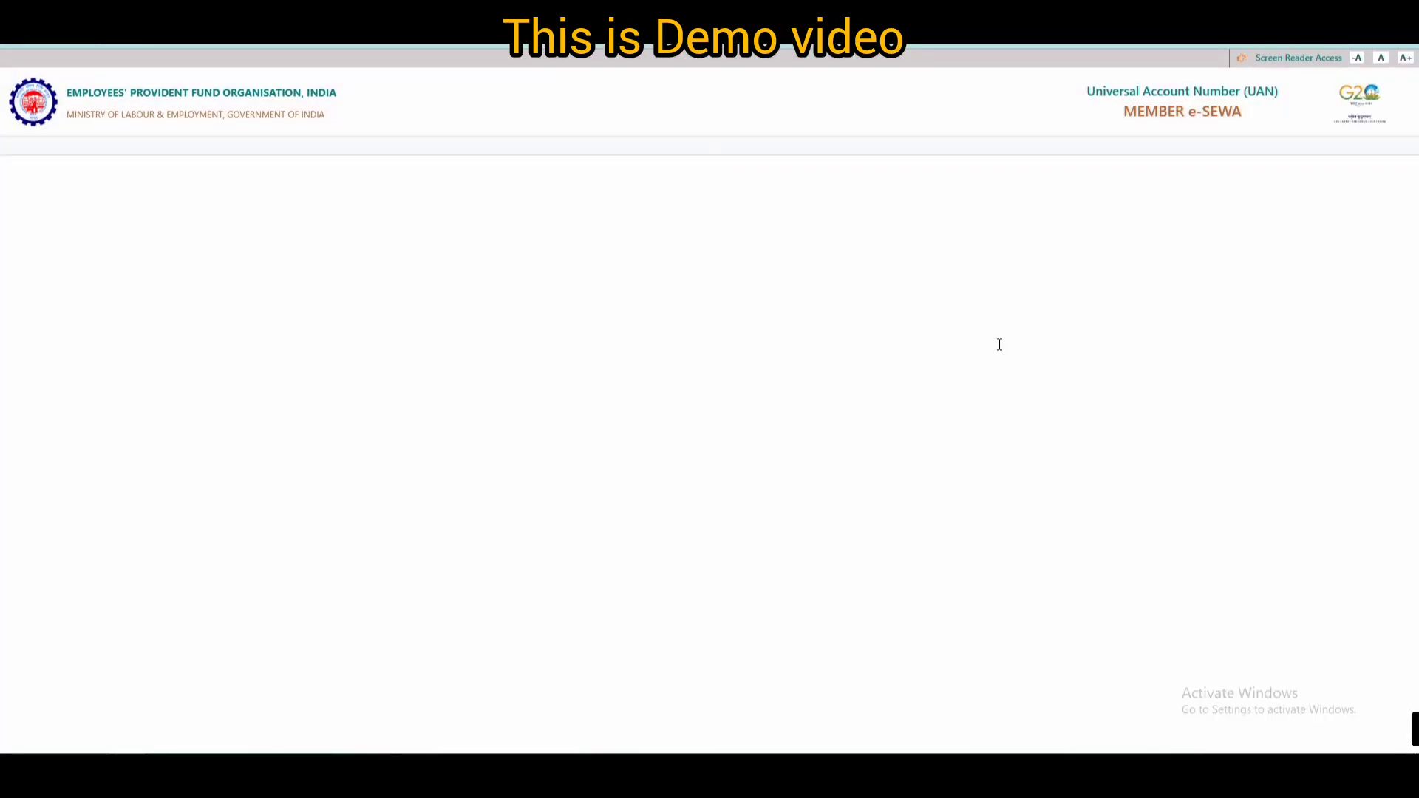
# - Enter the Aadhaar OTP to change the password, then go back to the member login page
pyautogui.click(718, 429)
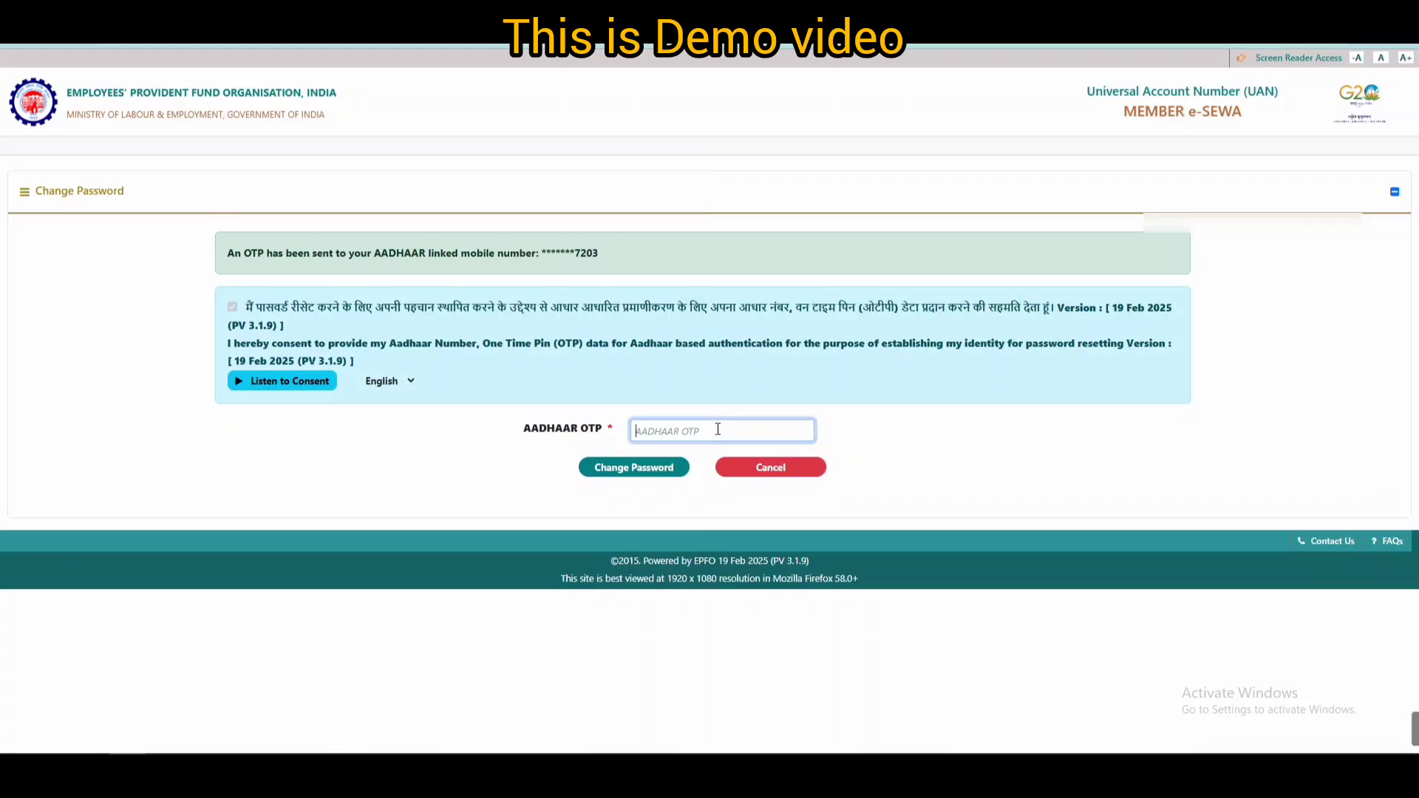
pyautogui.write('12345')
pyautogui.click(628, 468)
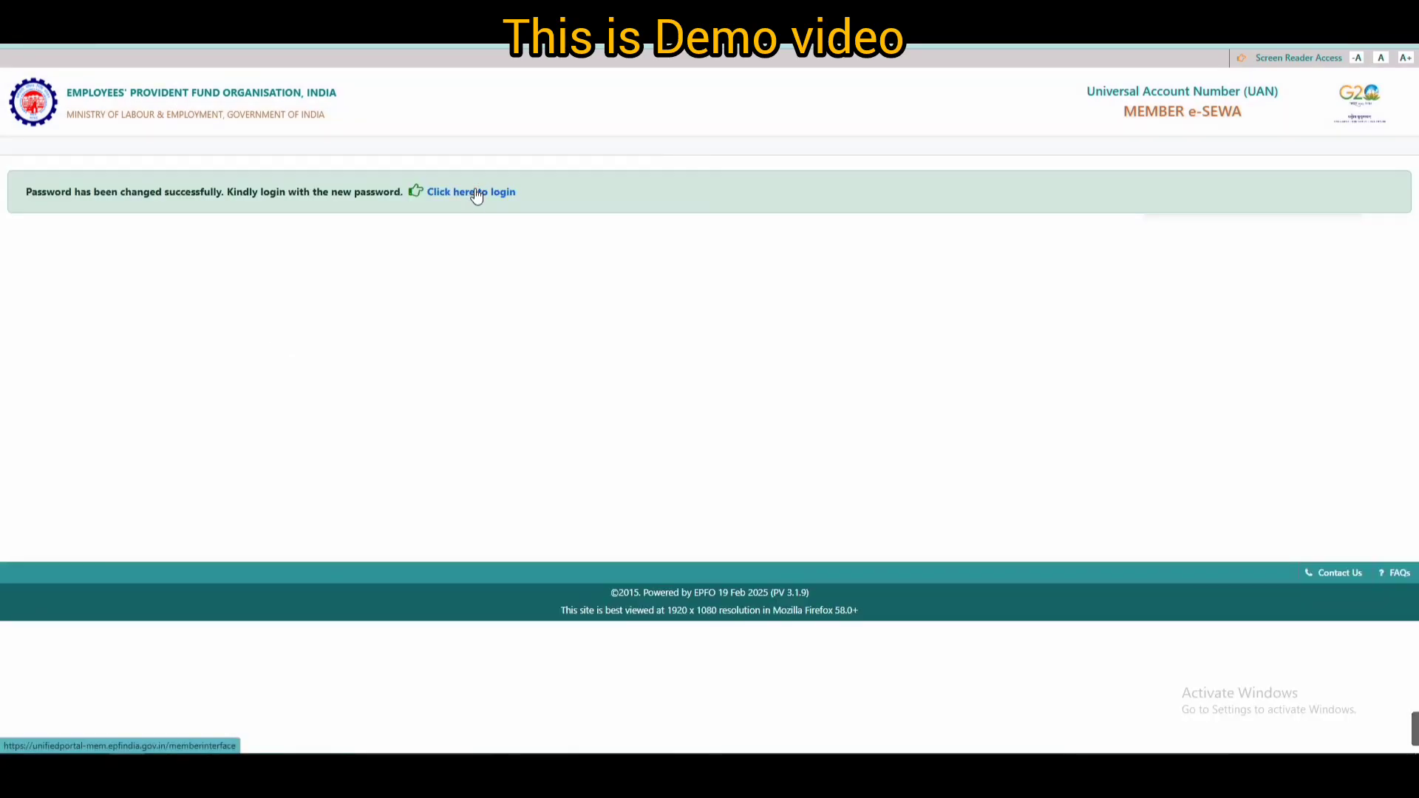
pyautogui.click(476, 193)
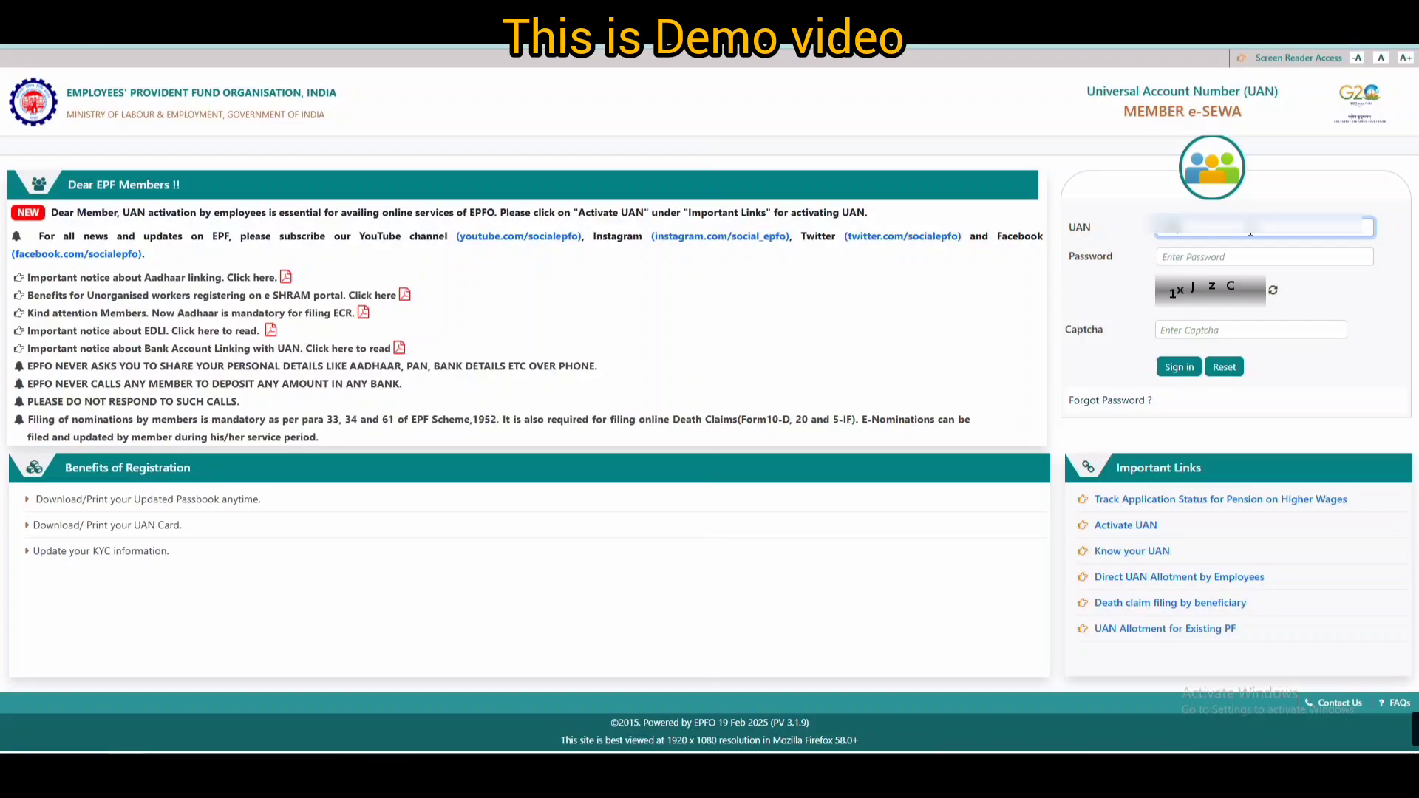
# - Sign in with the UAN, the new password and the login captcha
pyautogui.write('******')
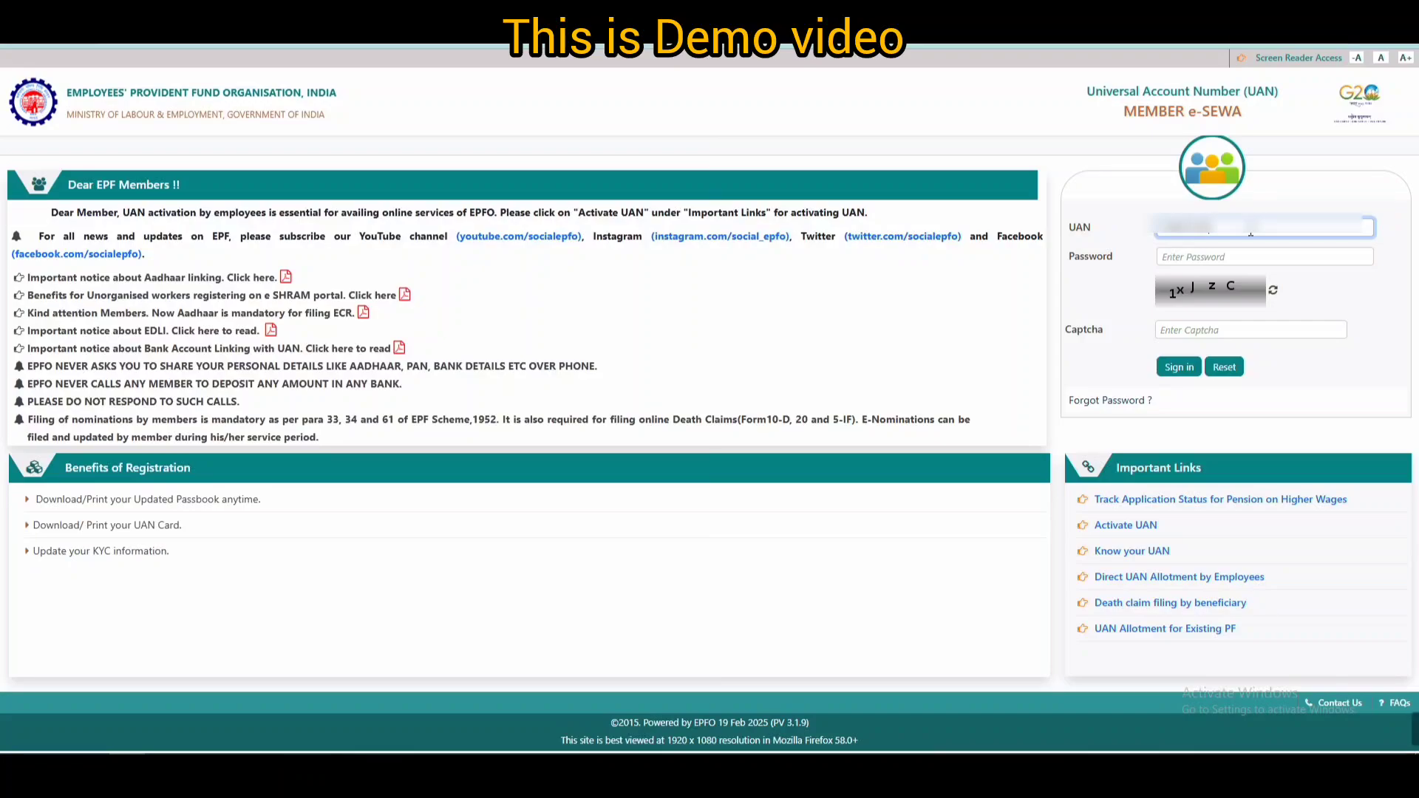
pyautogui.write('**')
pyautogui.click(1243, 255)
pyautogui.write('*****')
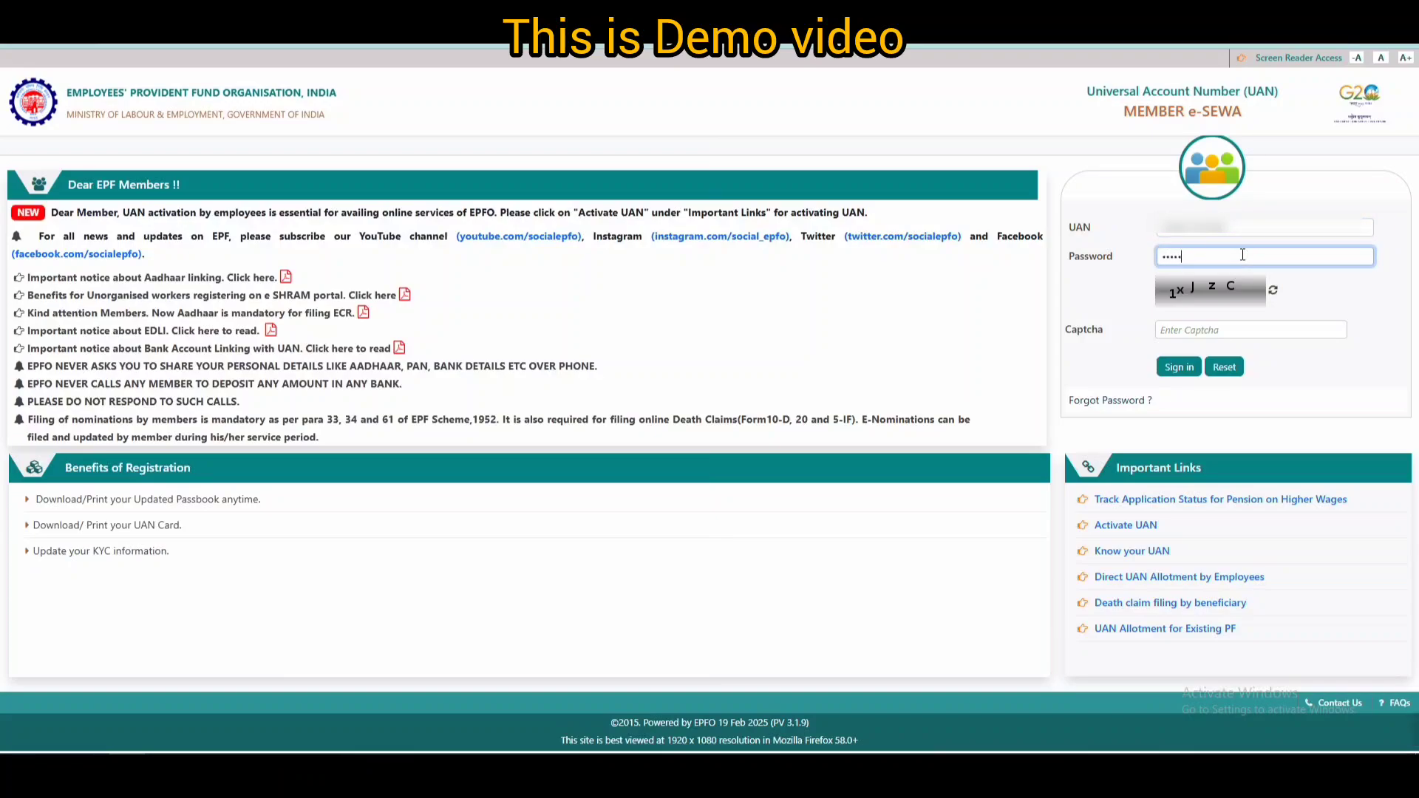
pyautogui.write('****')
pyautogui.click(1226, 332)
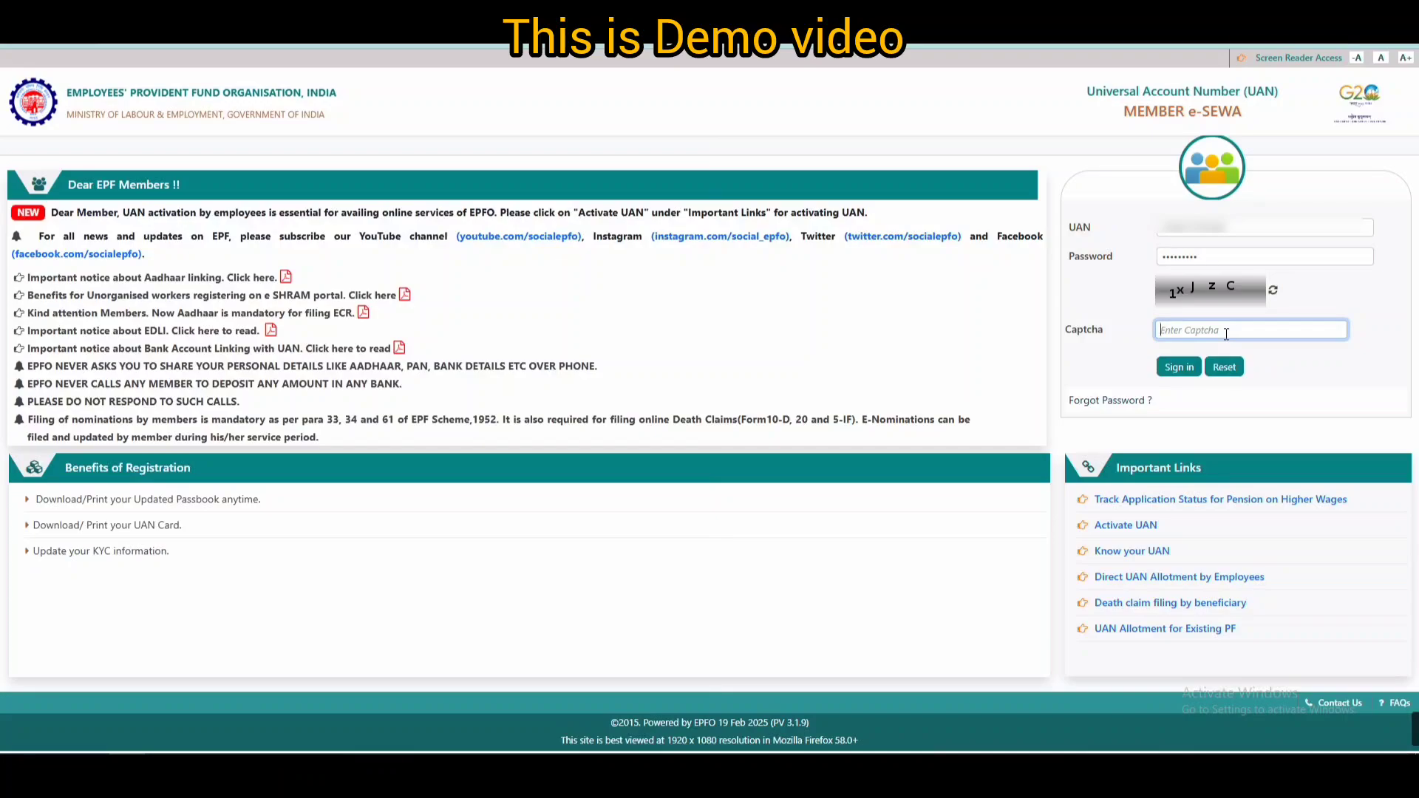
pyautogui.write('1xJzC')
pyautogui.click(1178, 367)
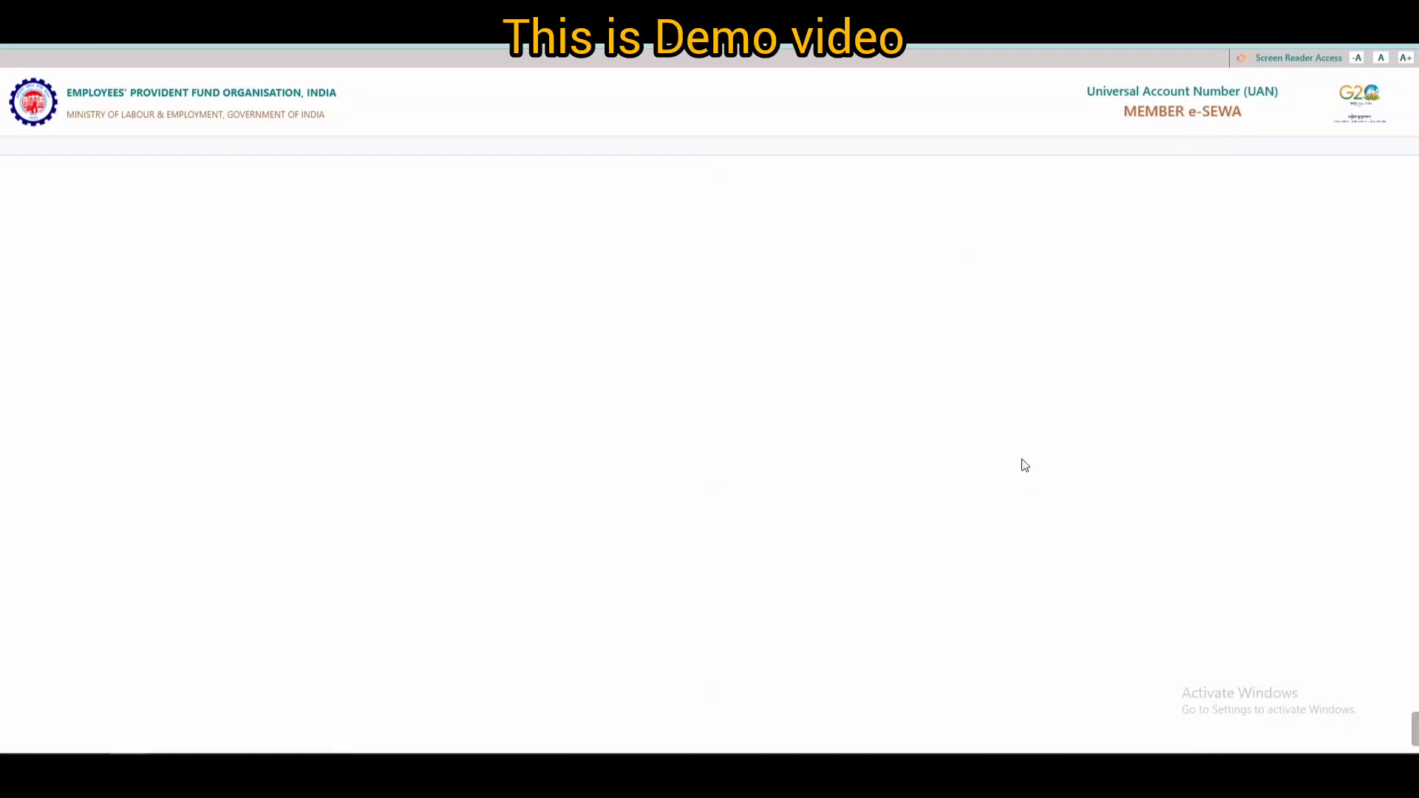
# - Enter the one-time password and captcha to complete login
pyautogui.click(778, 314)
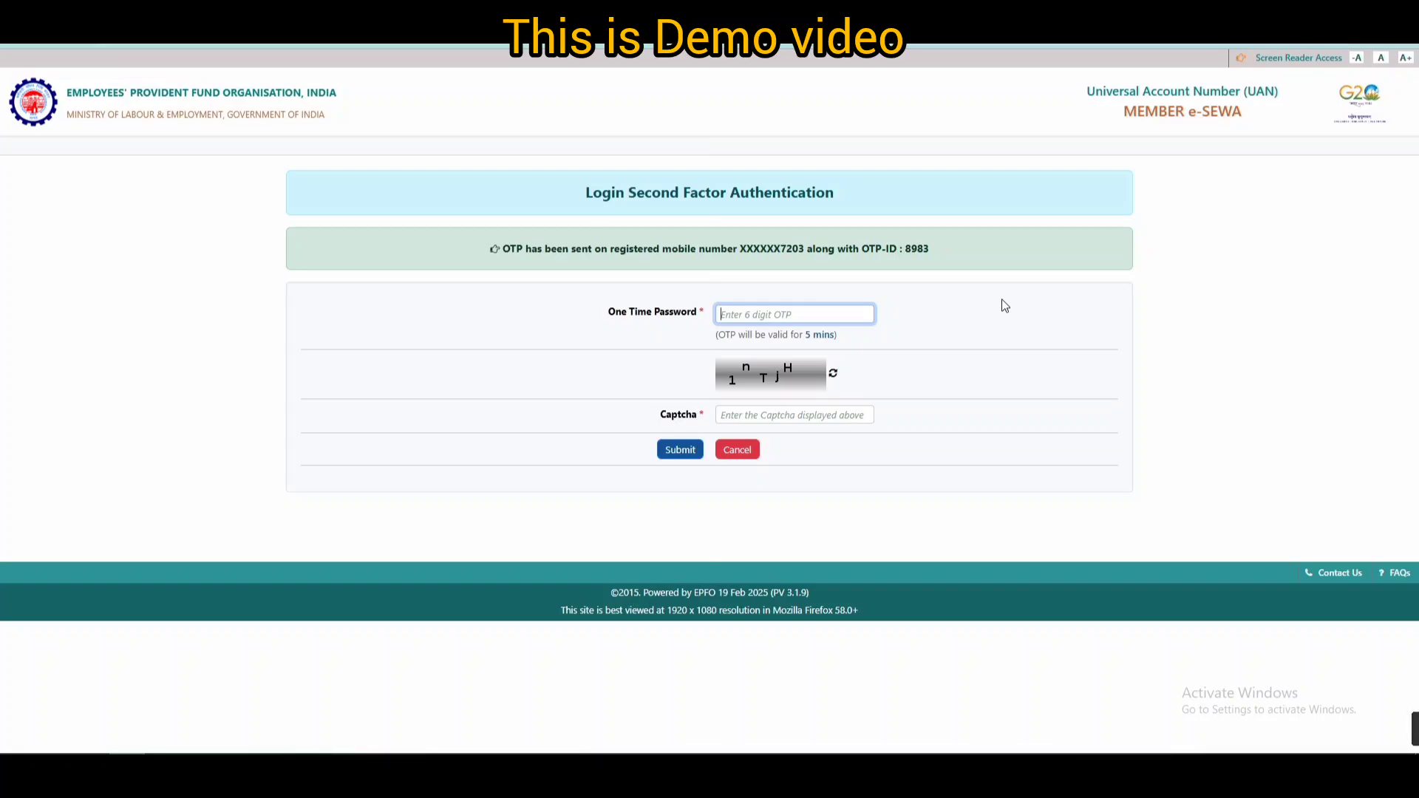
pyautogui.write('•••••')
pyautogui.click(761, 414)
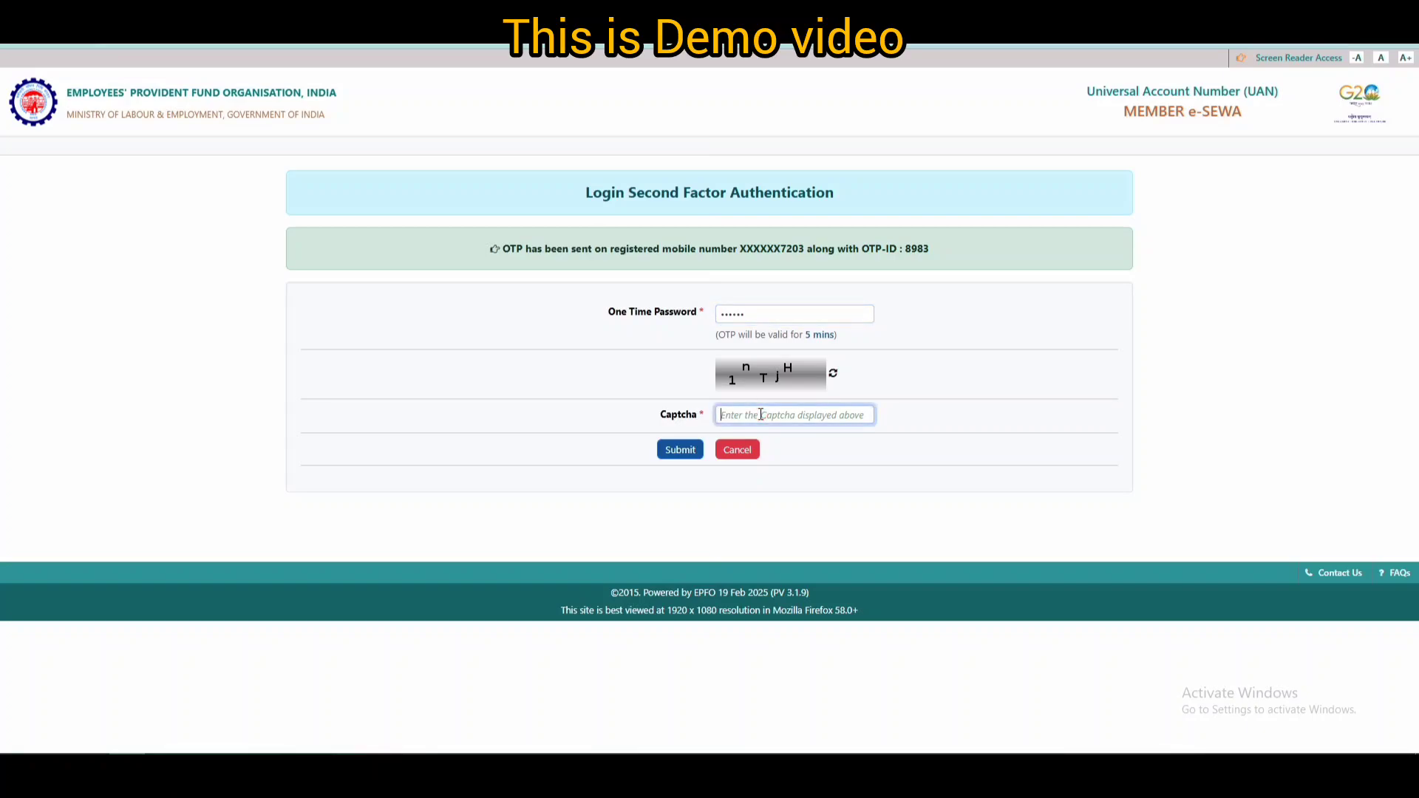
pyautogui.write('1nTjH')
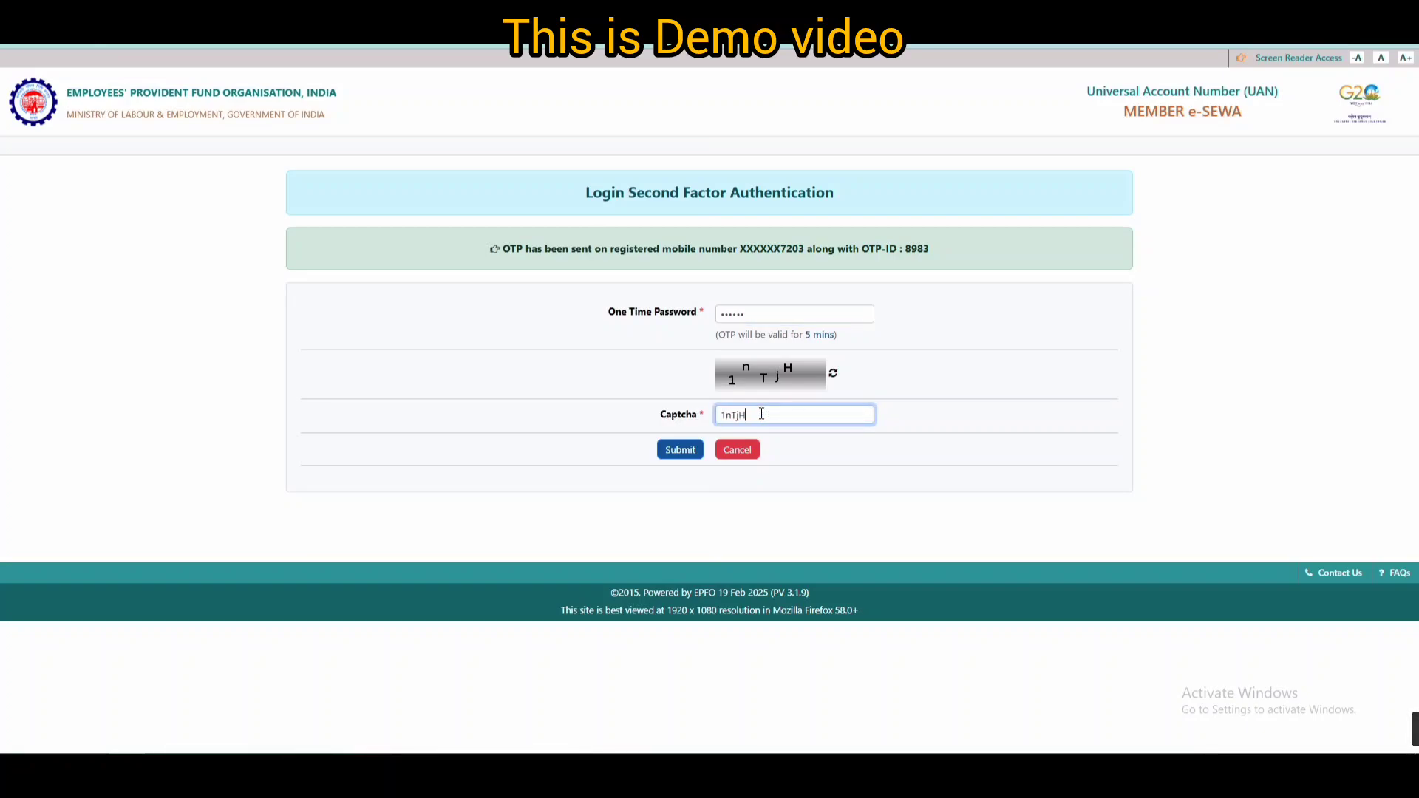
pyautogui.click(754, 491)
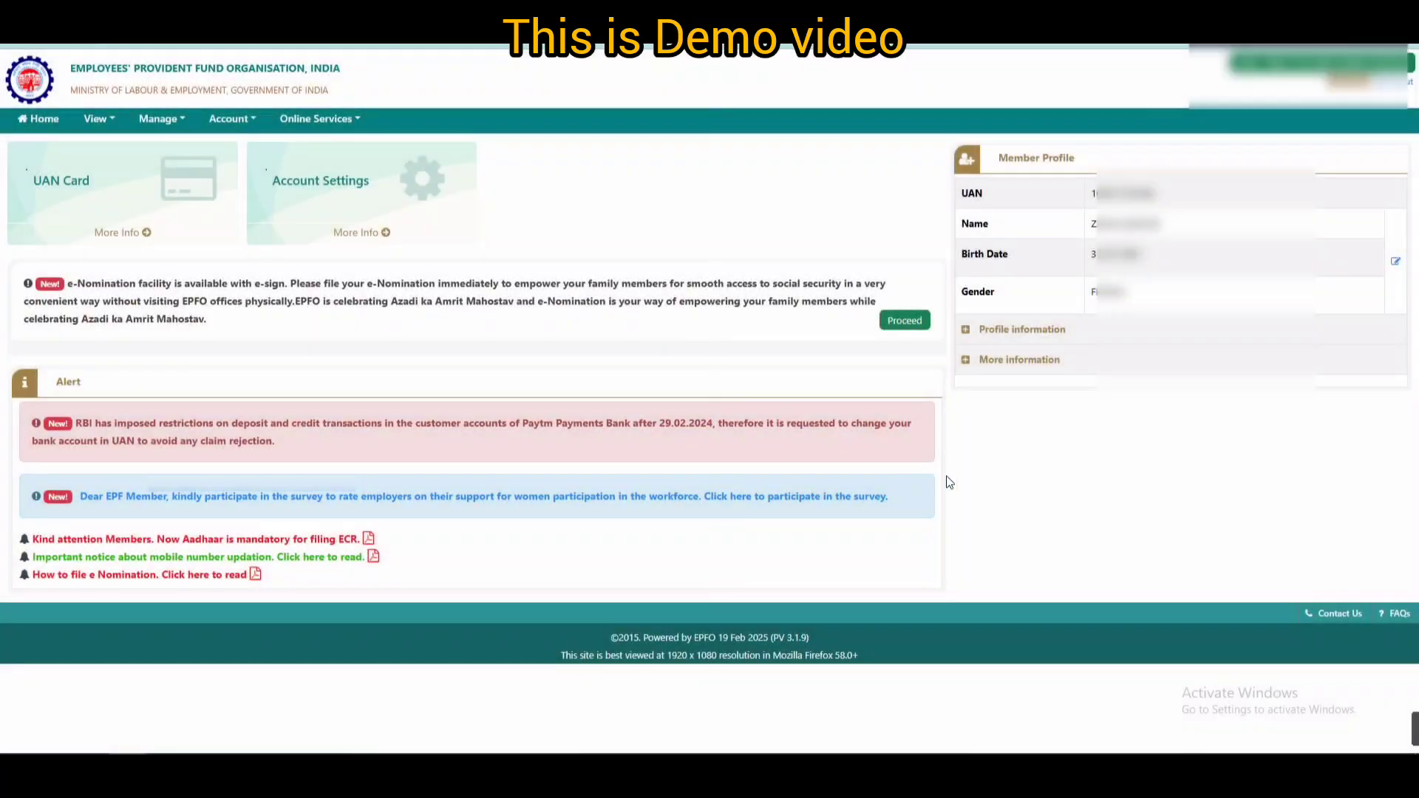
# - Open the Claim (Form-31,19,10C&10D) page from Online Services
pyautogui.click(1018, 329)
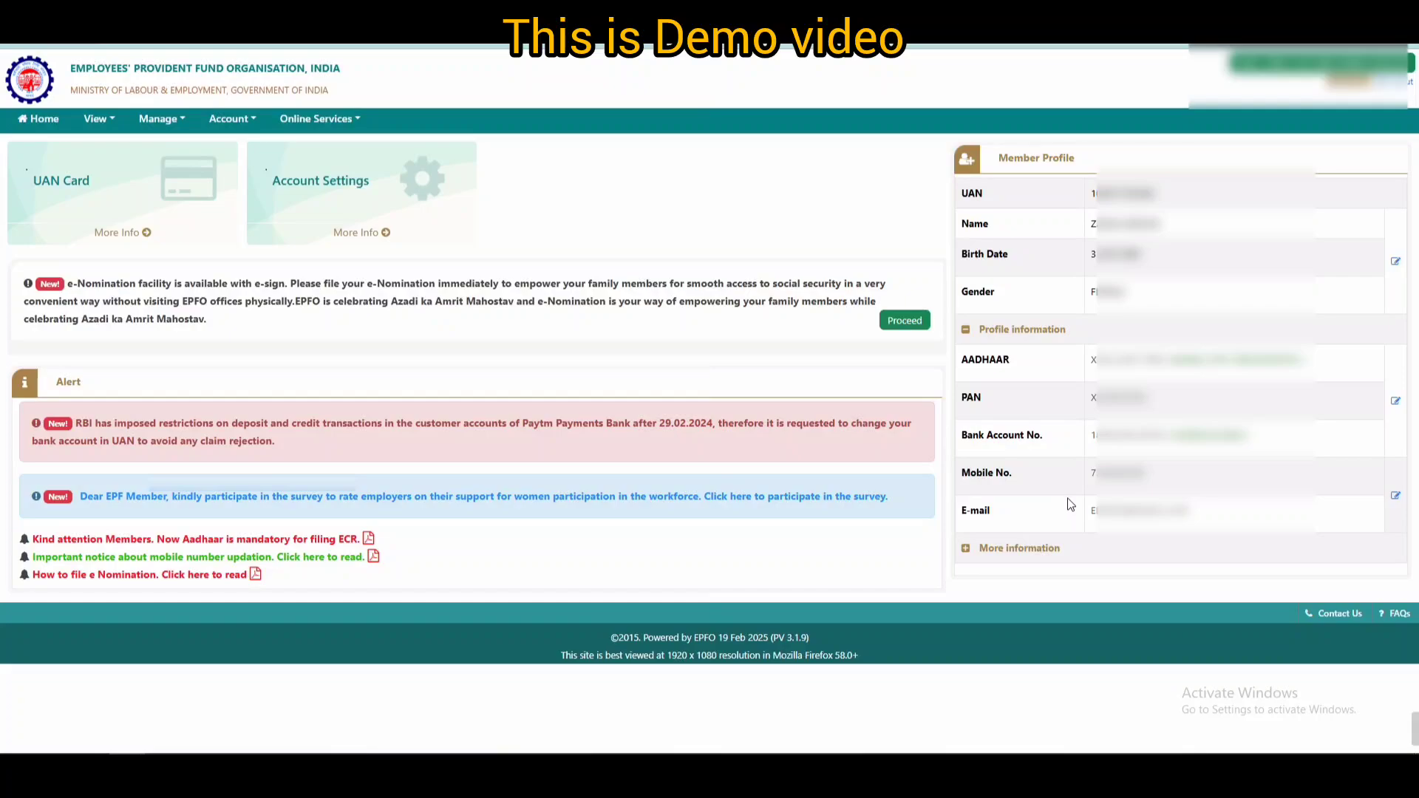
pyautogui.click(340, 124)
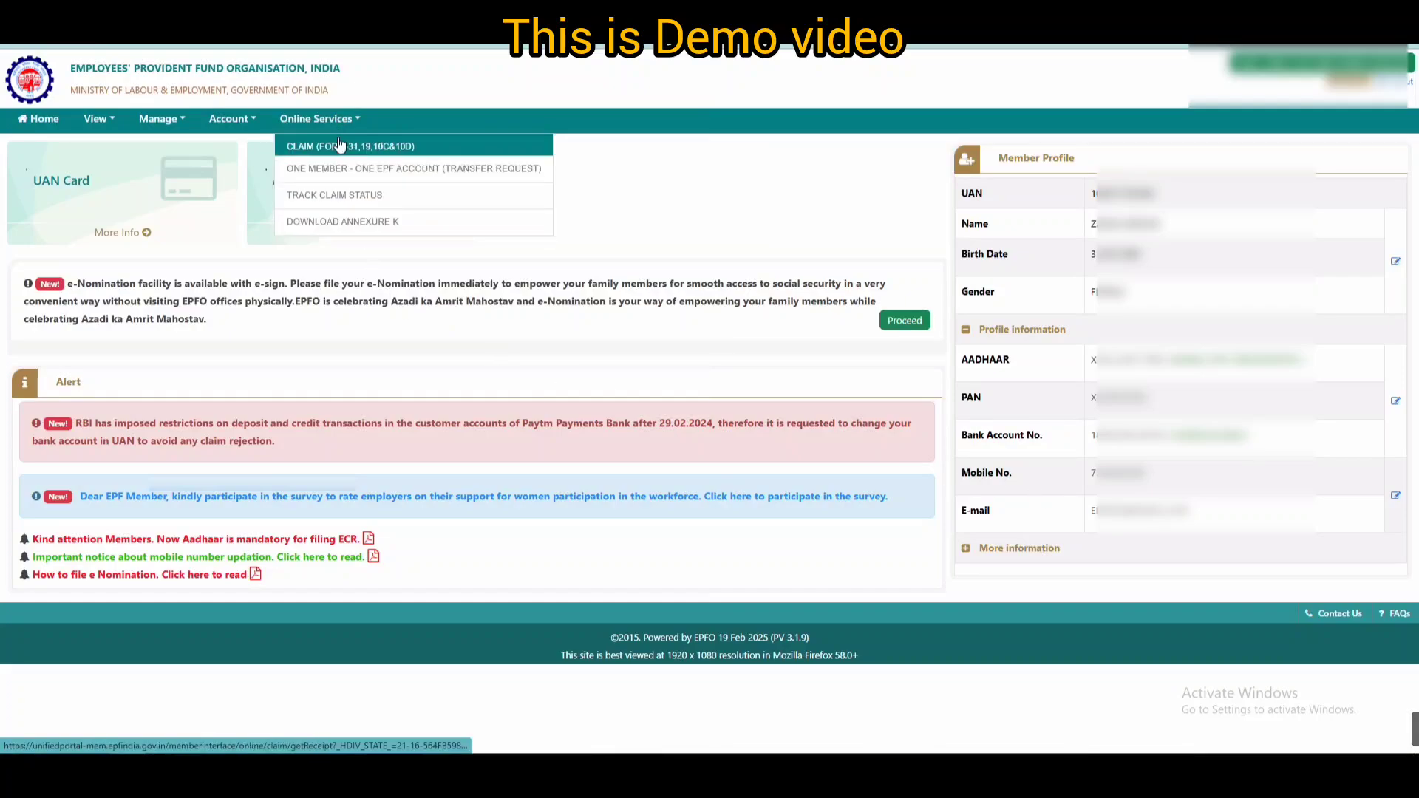
pyautogui.click(339, 144)
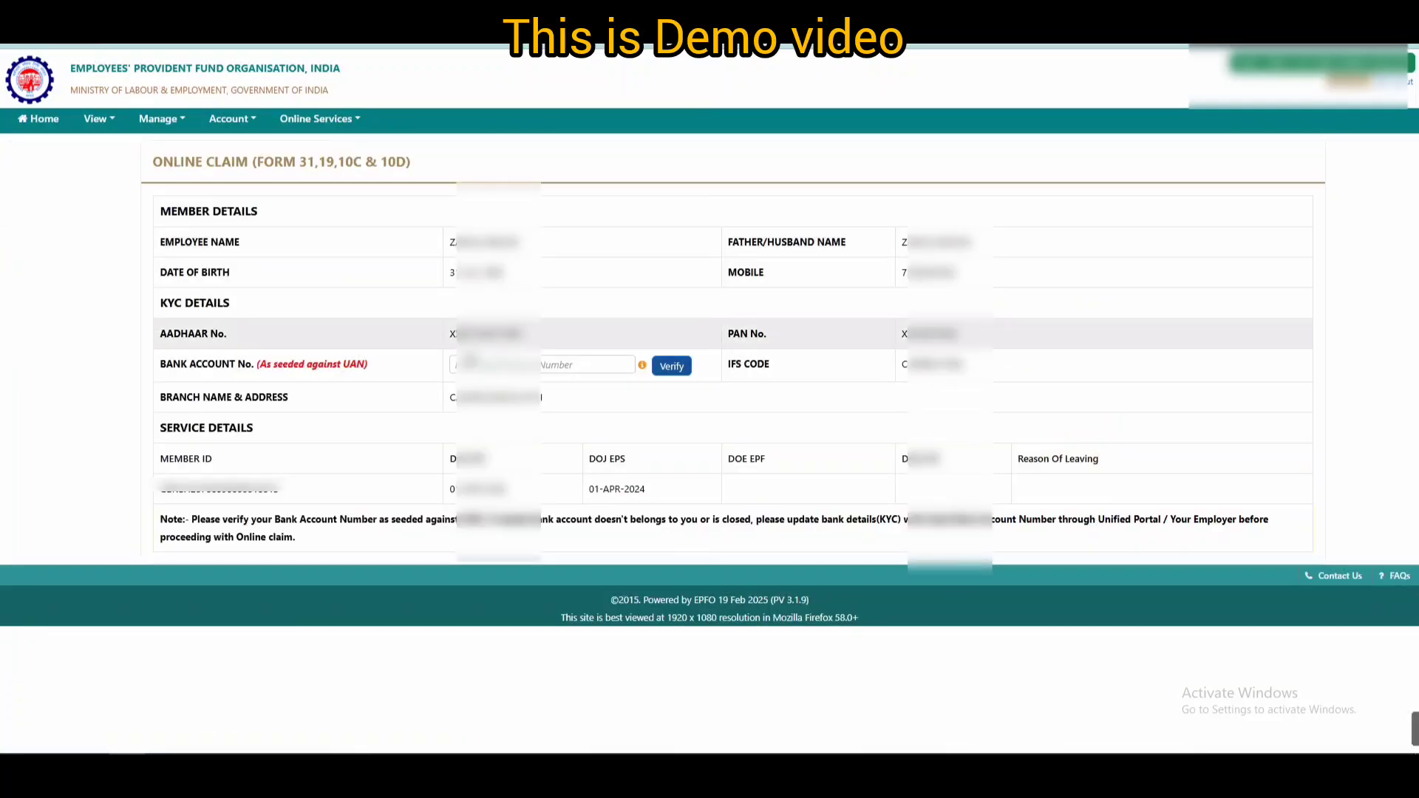
# - Verify the bank account number and accept the certificate of undertaking
pyautogui.click(531, 368)
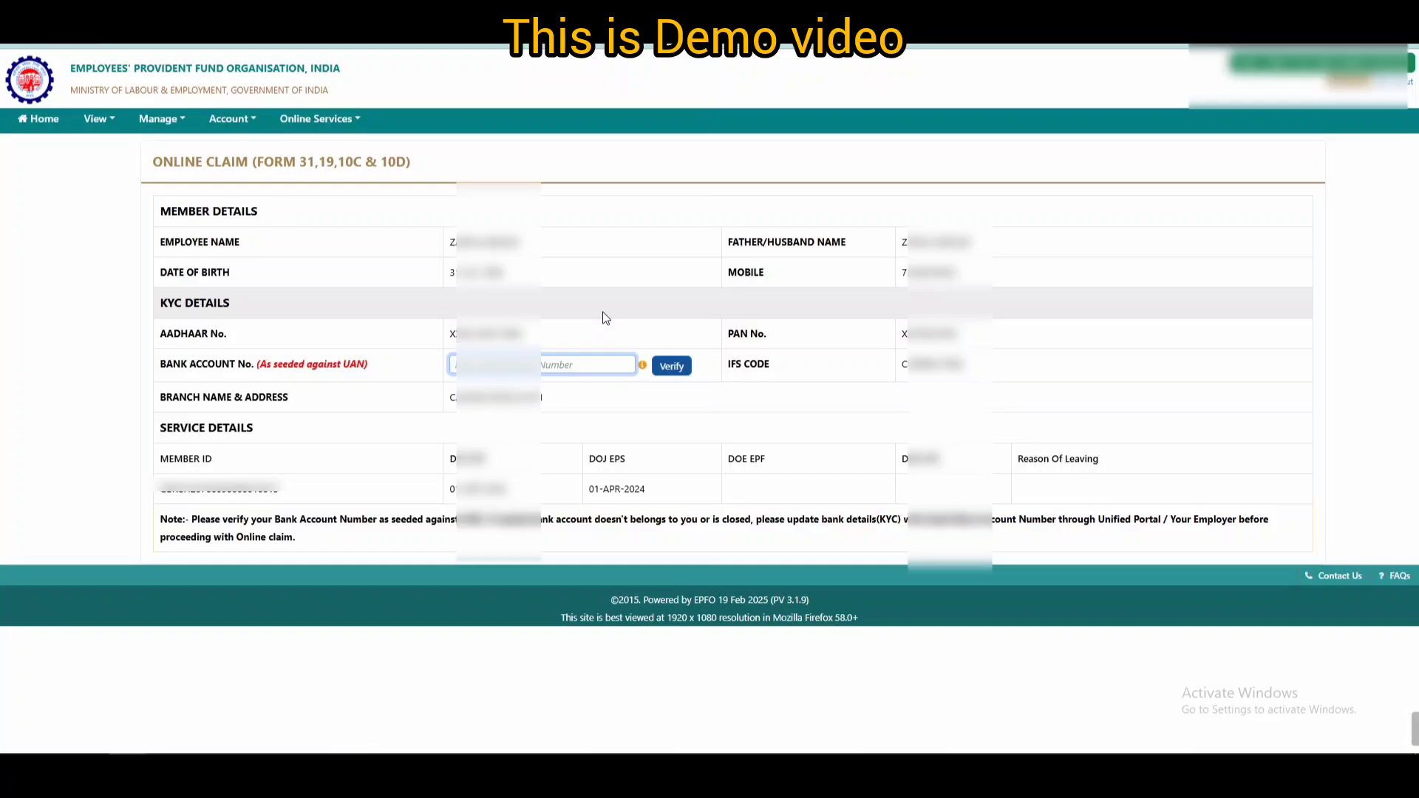
pyautogui.write('****')
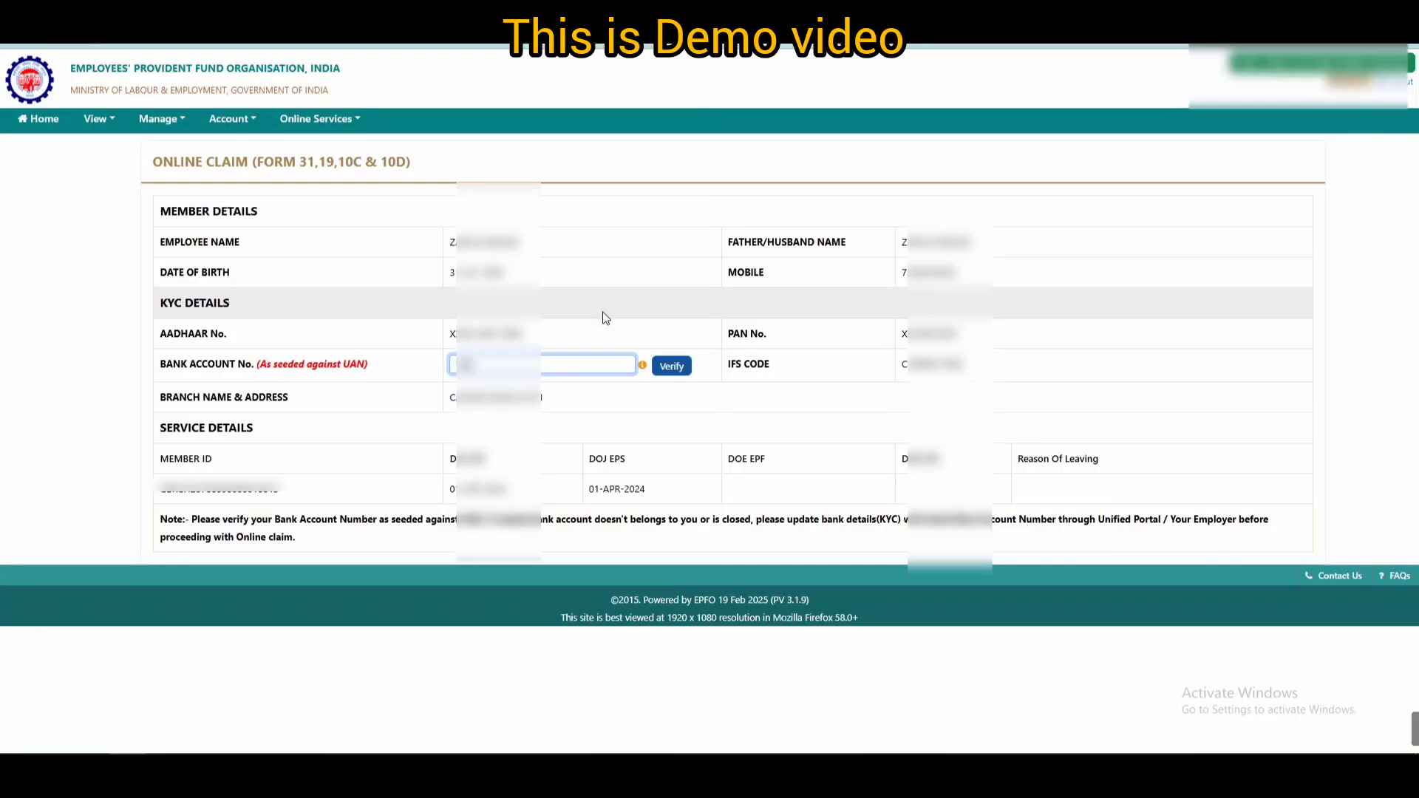
pyautogui.write('********')
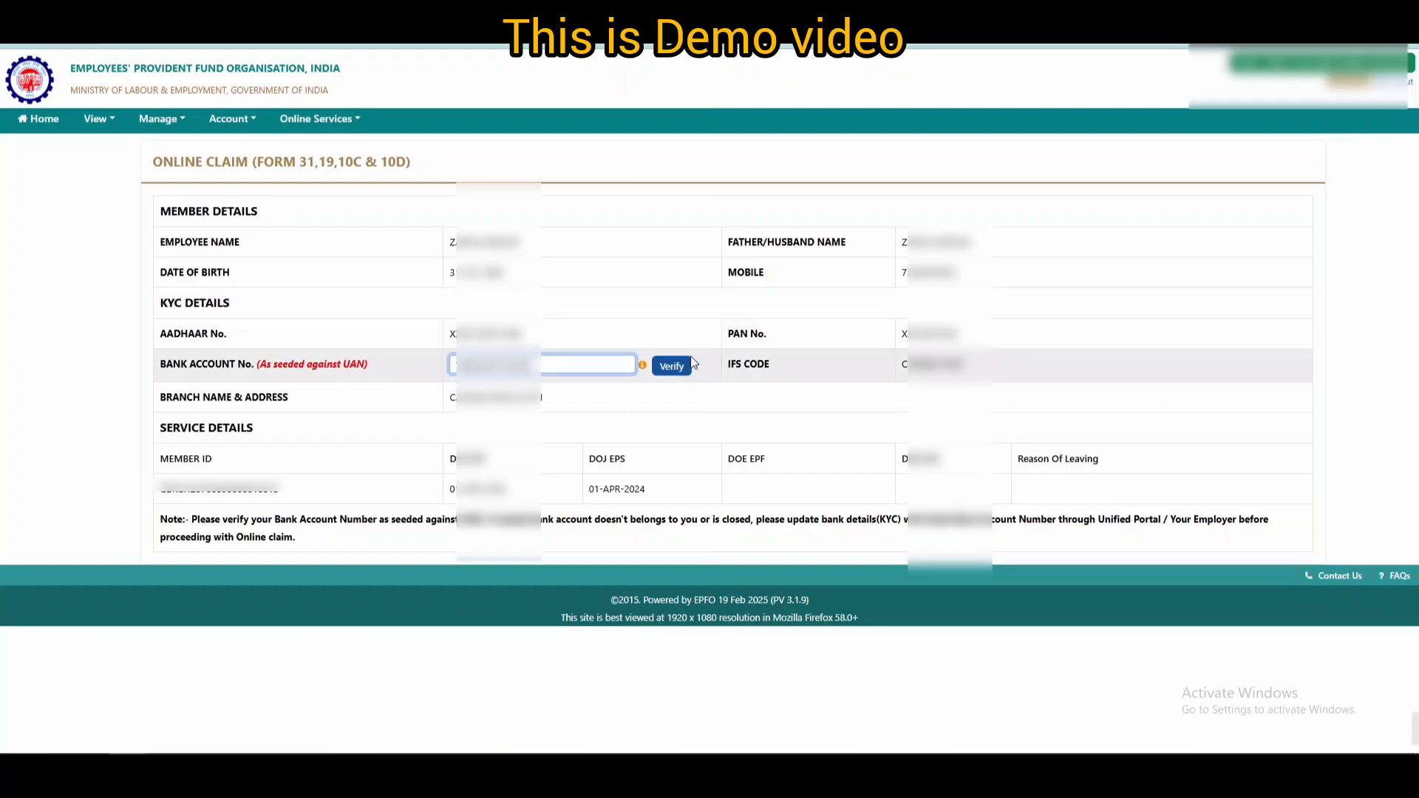
pyautogui.click(671, 366)
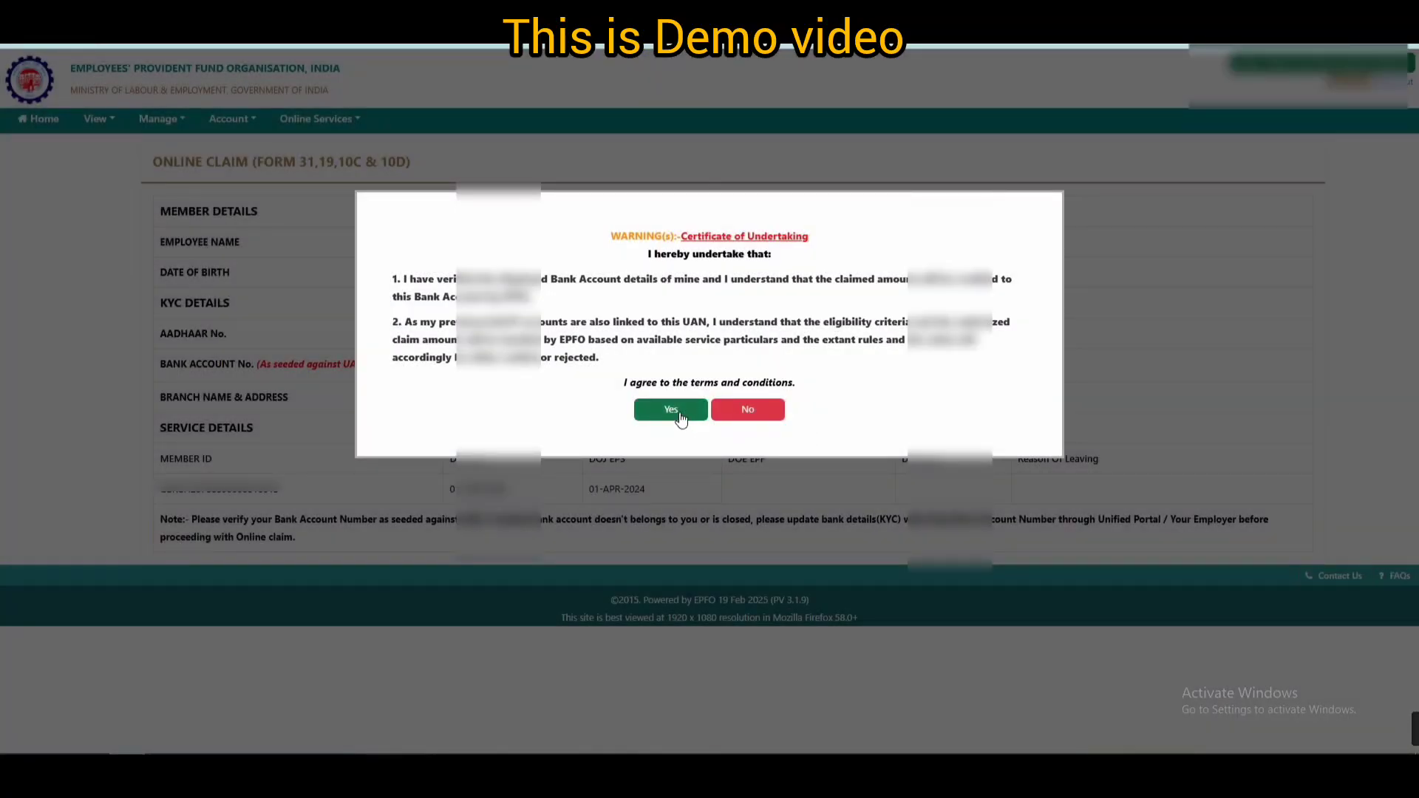
pyautogui.click(674, 411)
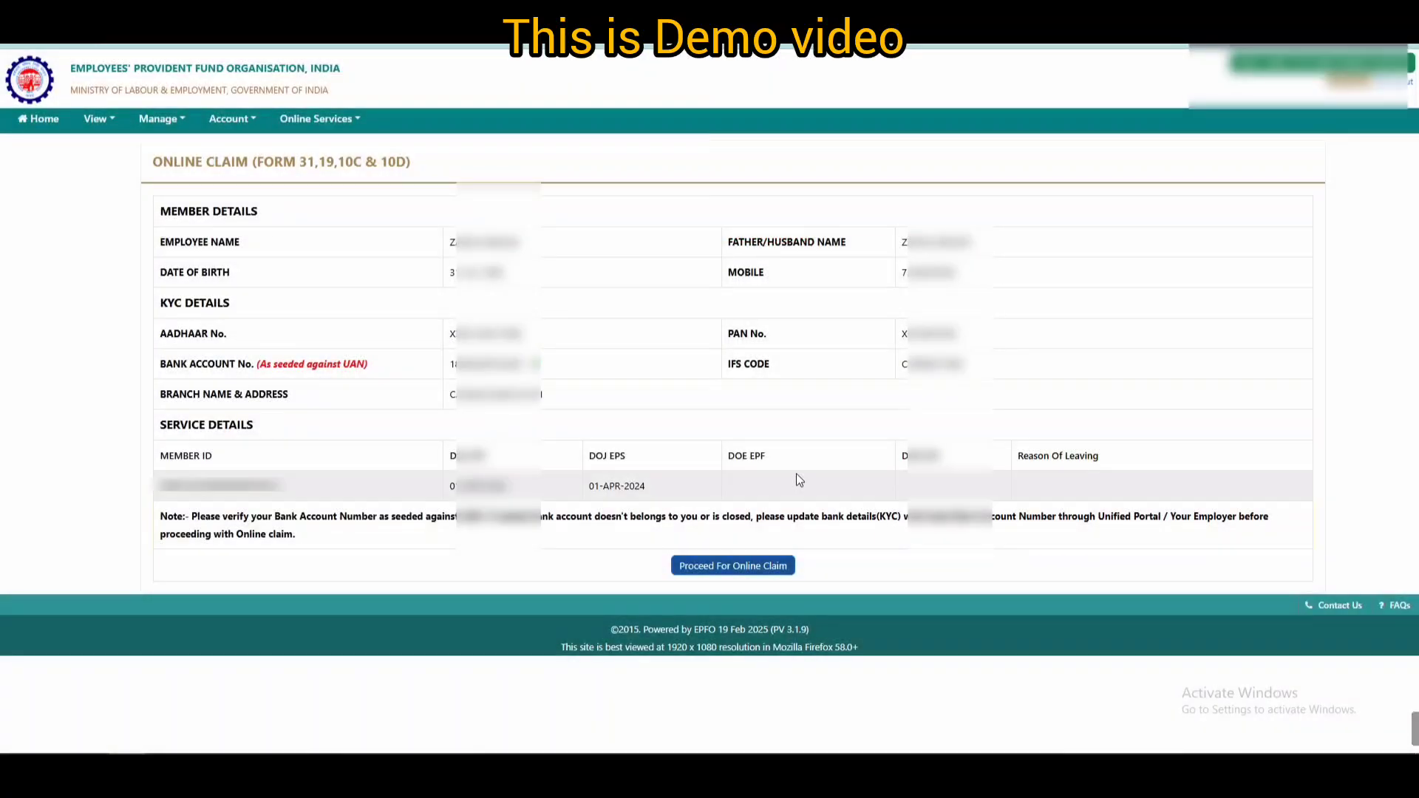
# - Choose PF ADVANCE (FORM-31) for the second employer service, purpose Illness, requesting 20000
pyautogui.click(739, 569)
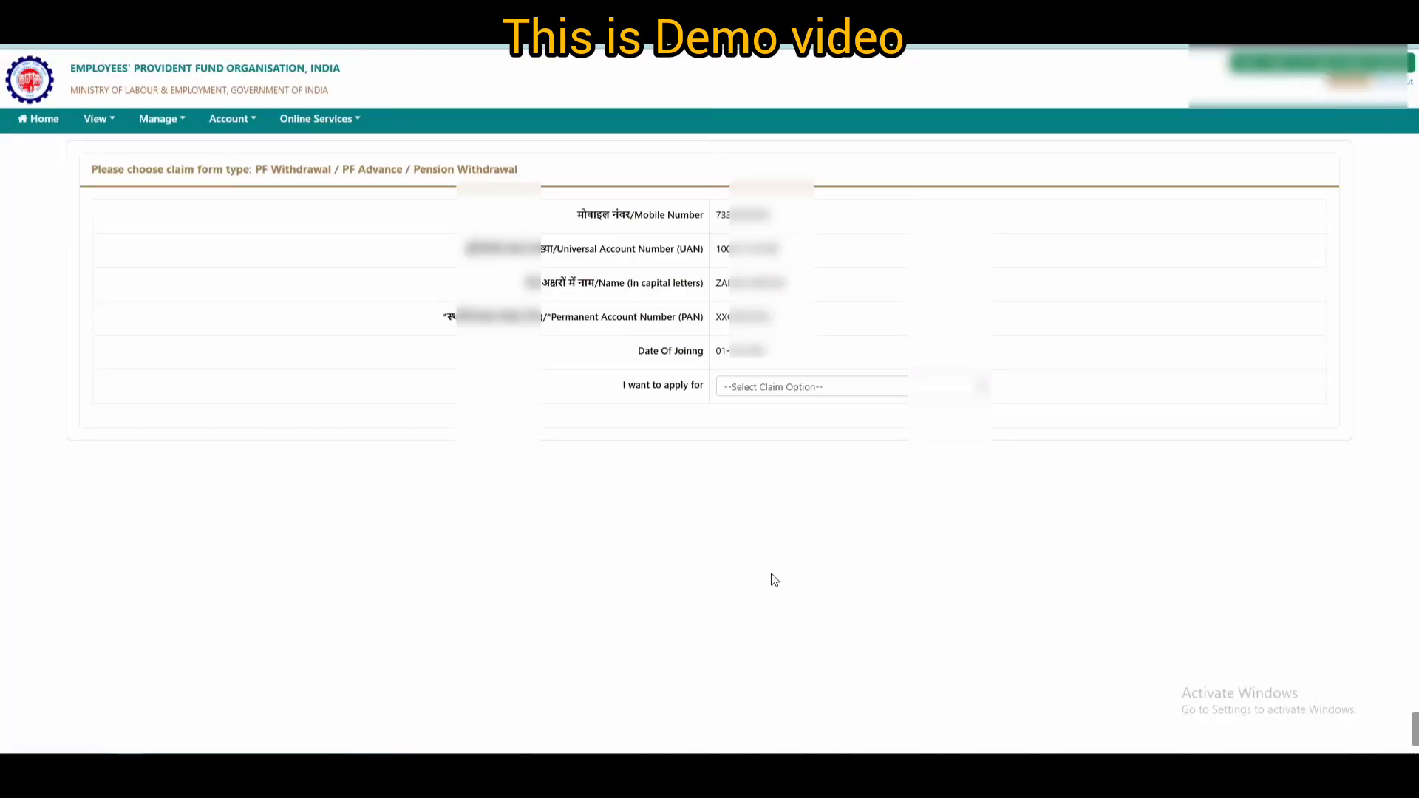
pyautogui.click(829, 392)
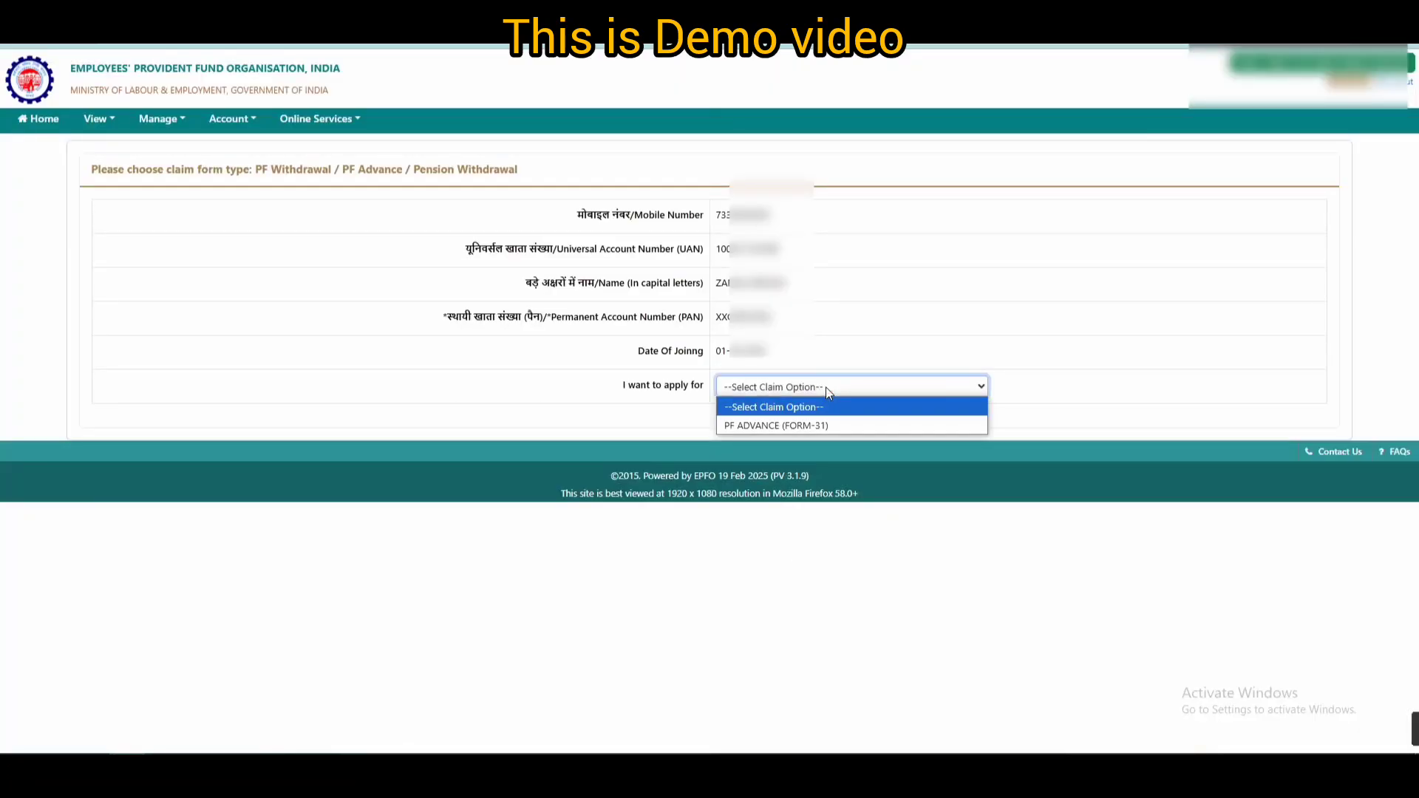
pyautogui.click(824, 420)
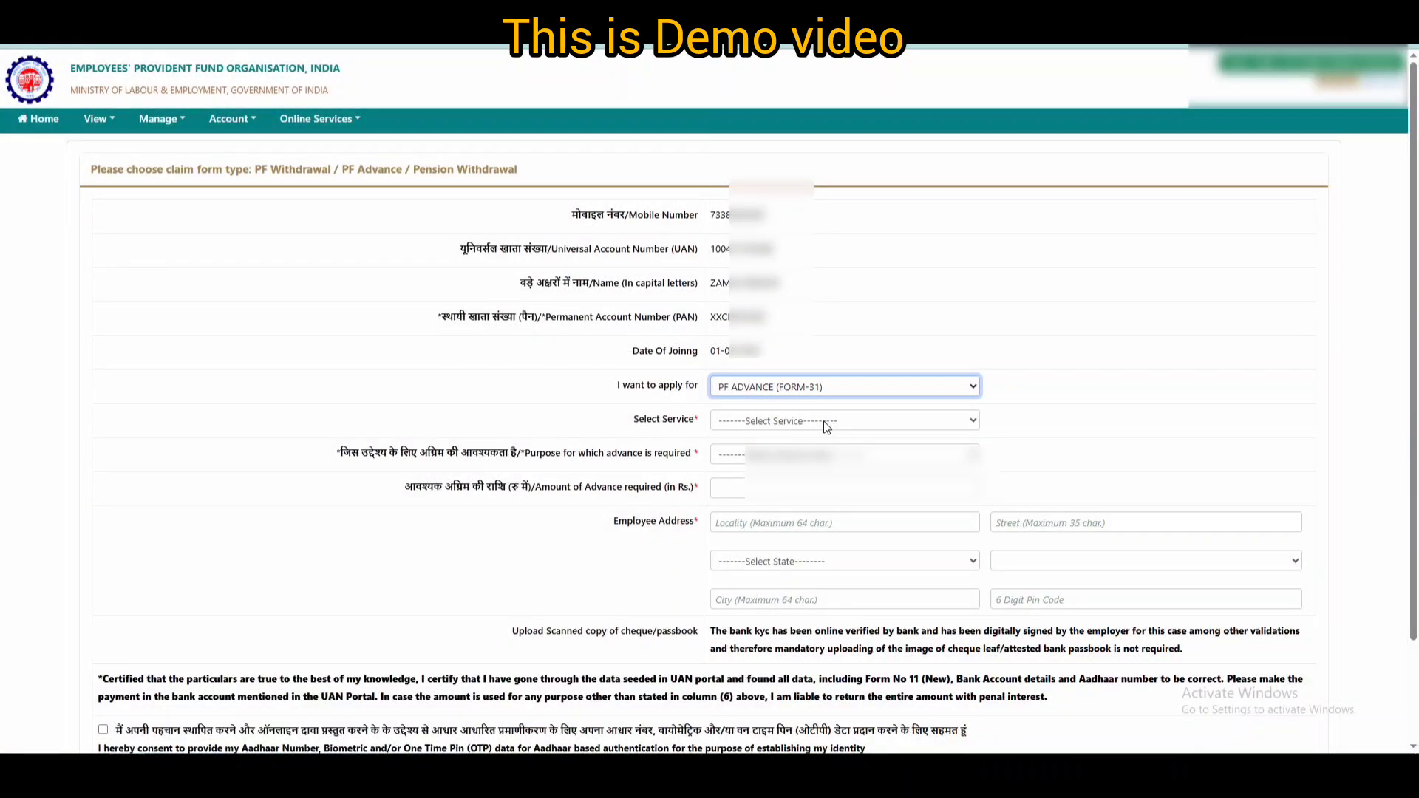
pyautogui.click(826, 422)
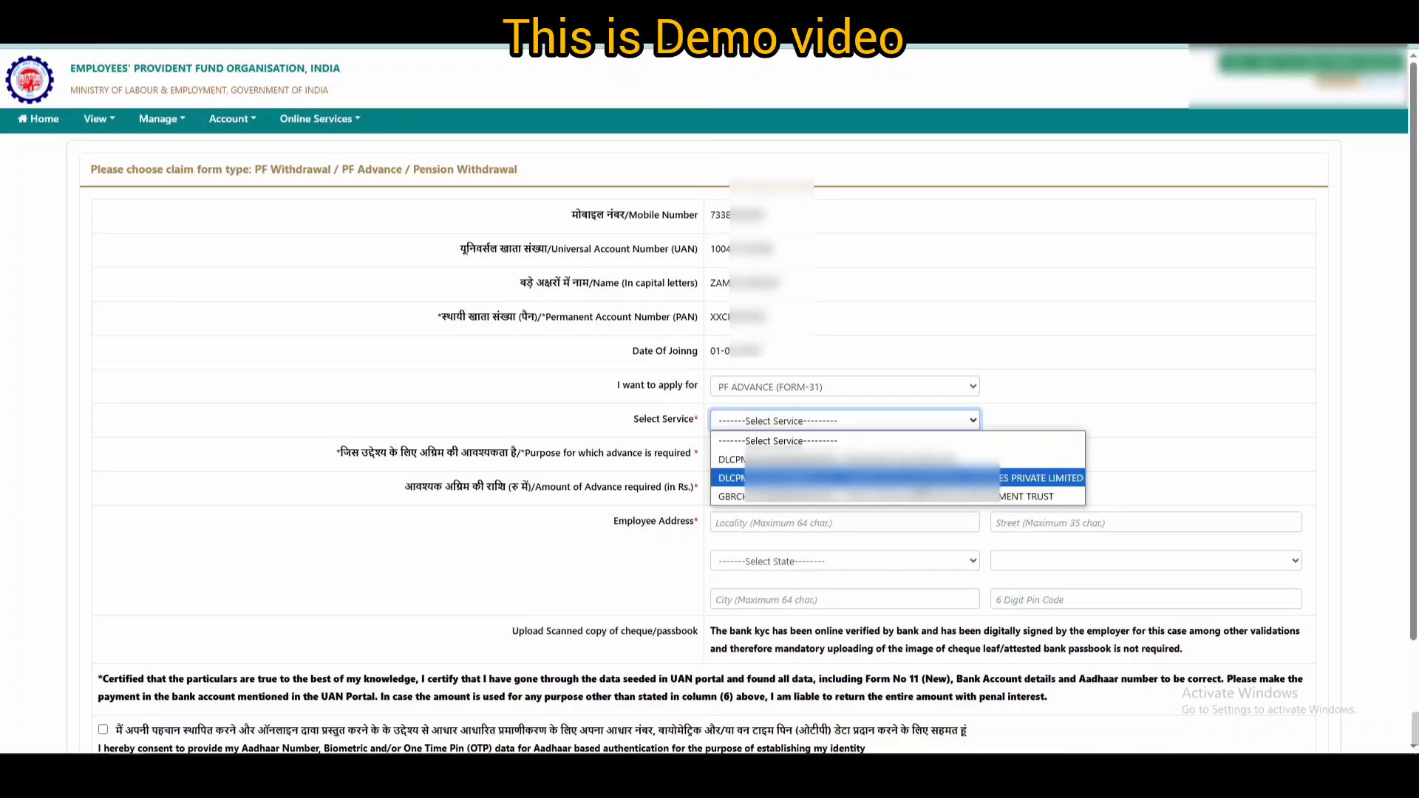
pyautogui.click(919, 478)
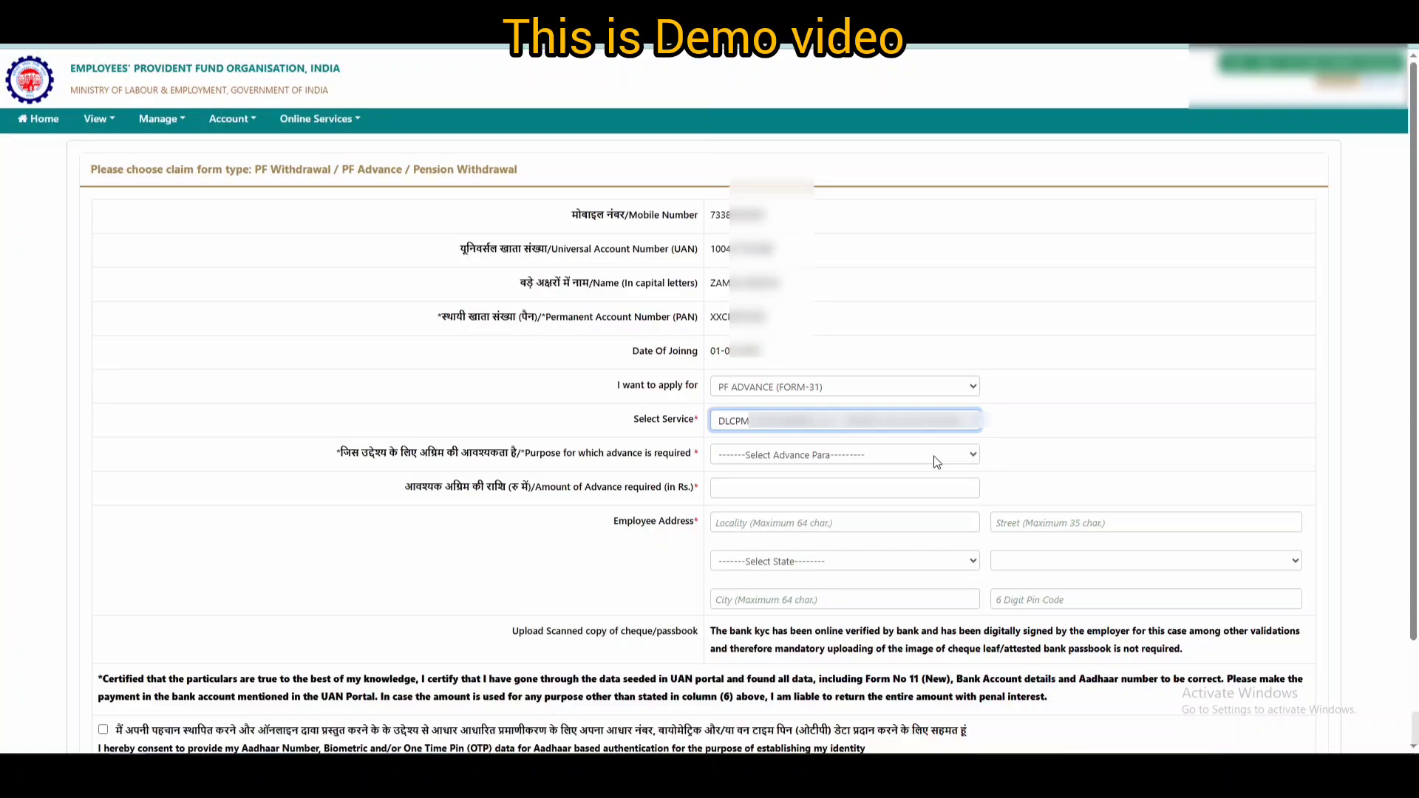
pyautogui.click(938, 462)
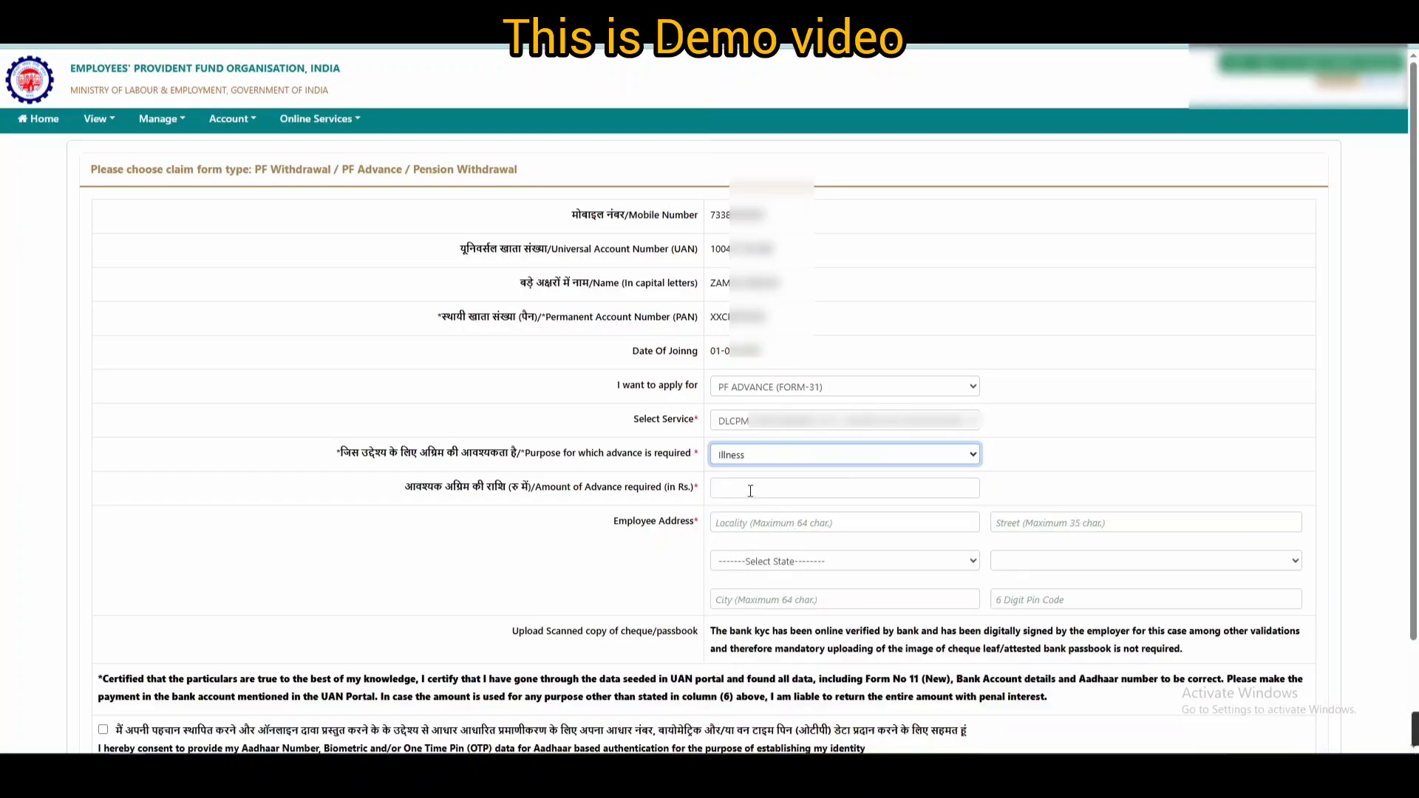
pyautogui.click(750, 491)
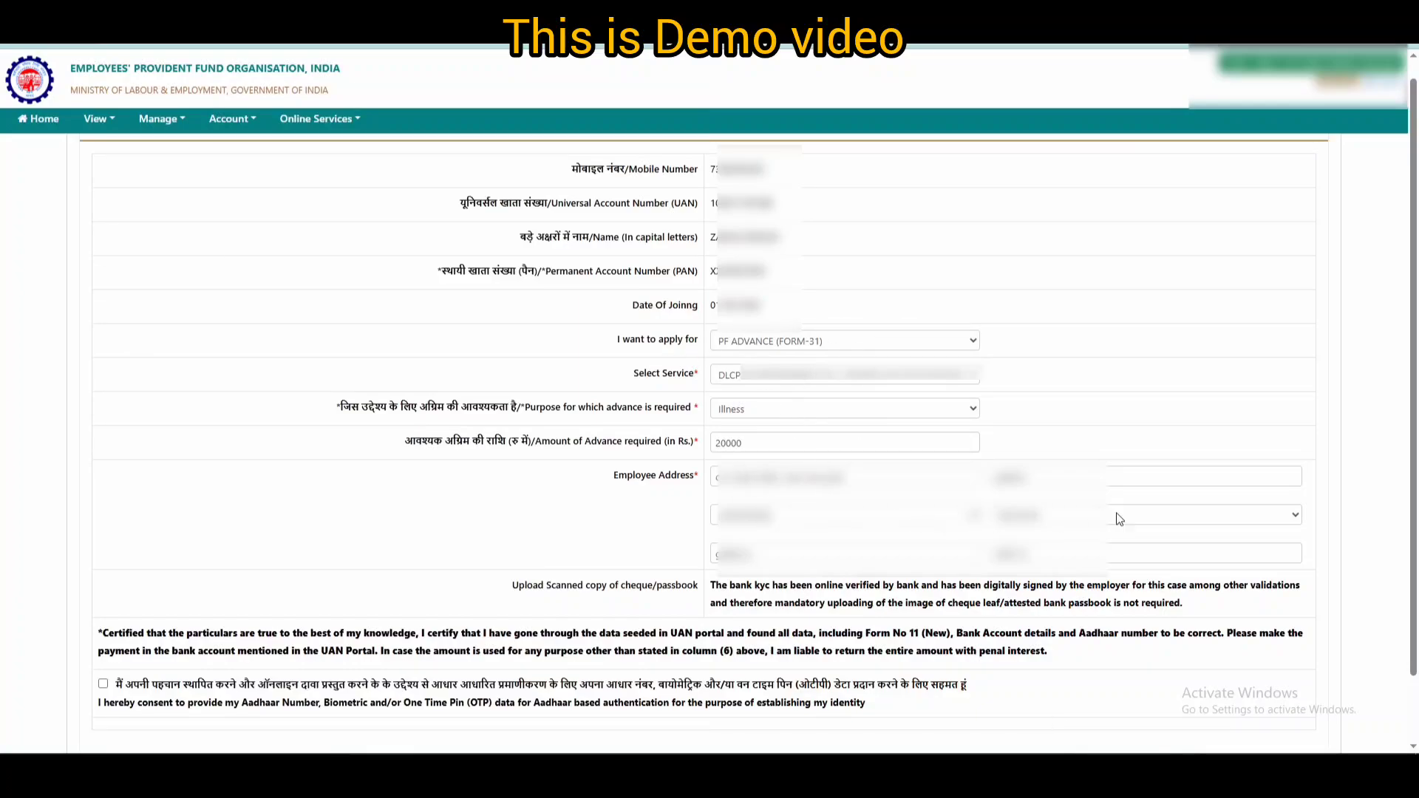
# - Validate the Aadhaar OTP, submit the PF Advance claim and open its PDF
pyautogui.click(102, 683)
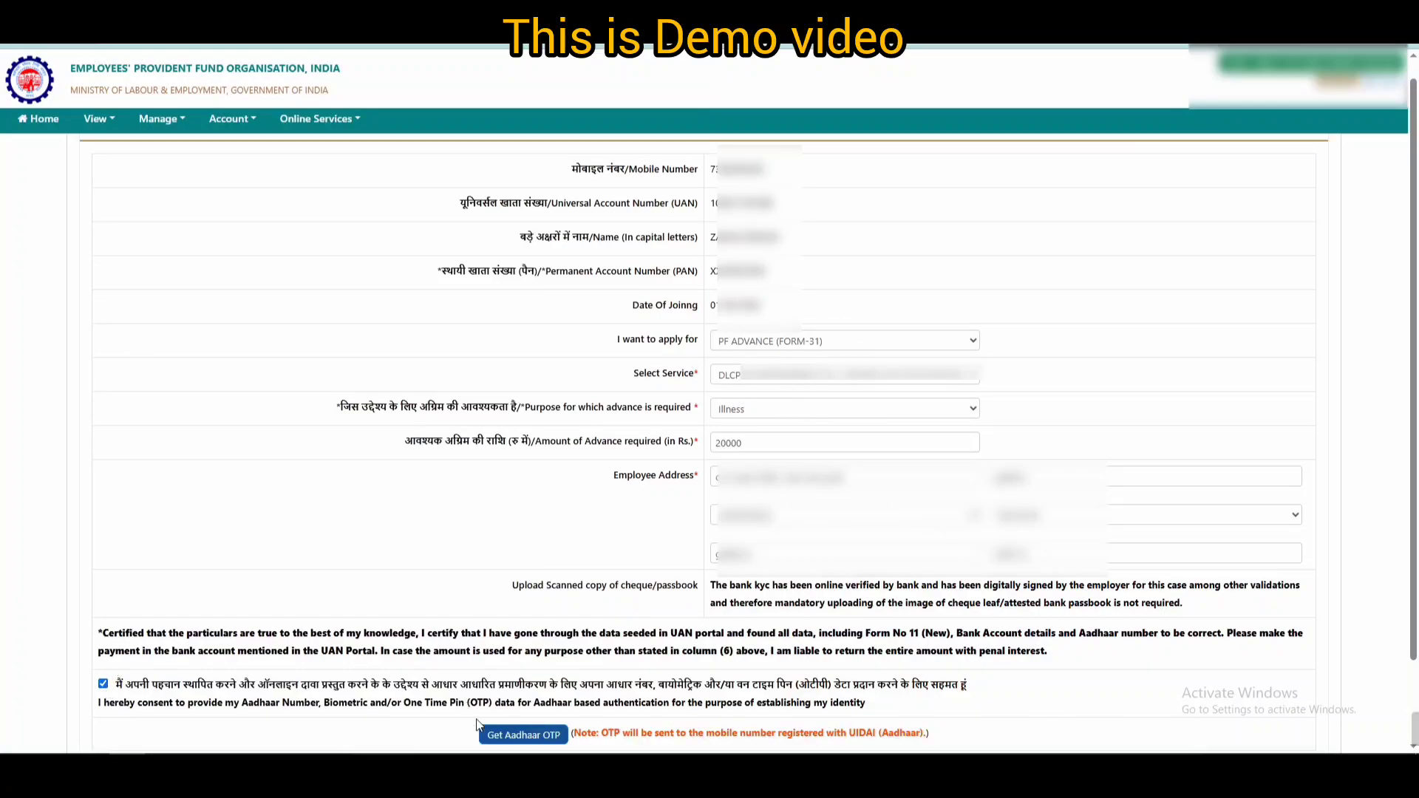
pyautogui.click(519, 734)
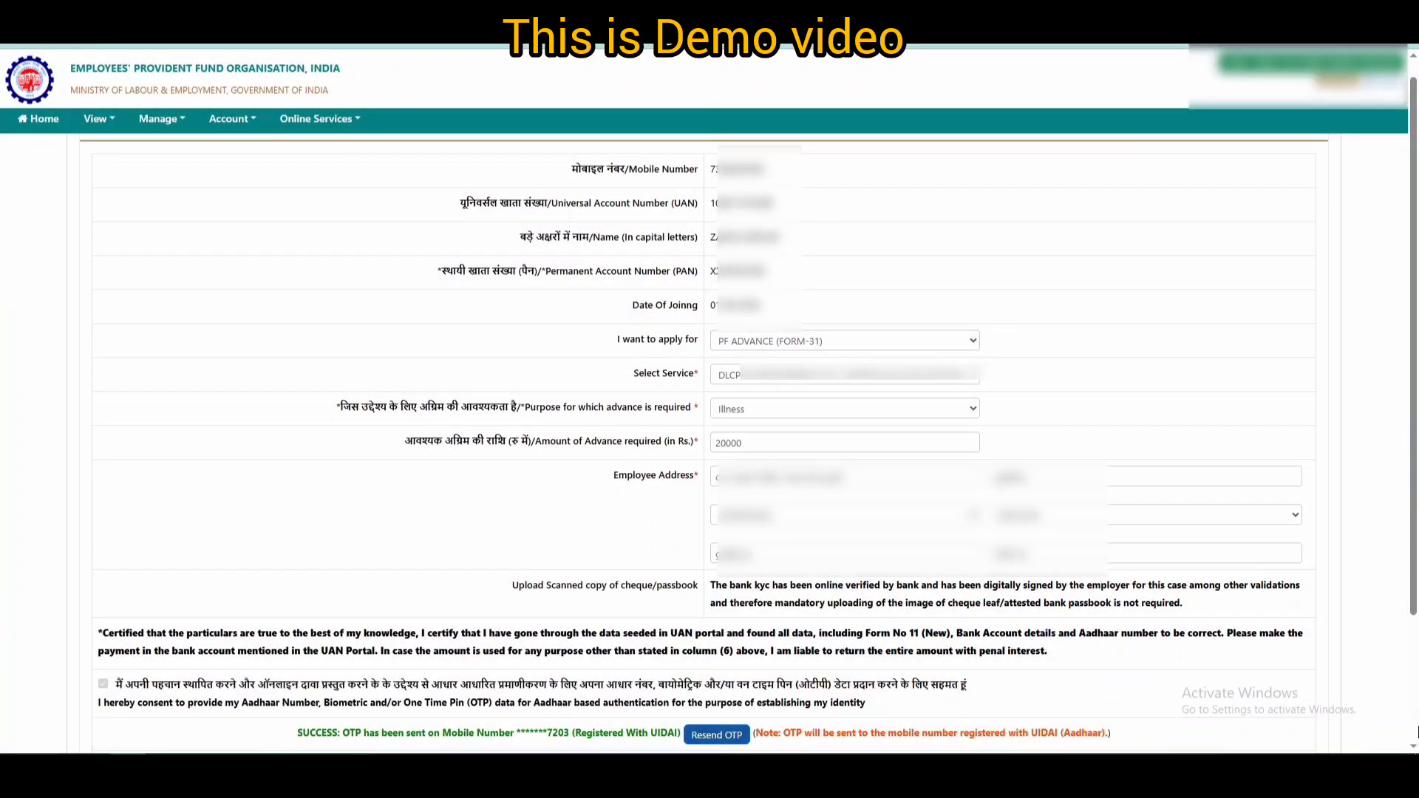
pyautogui.scroll(-2, 1088, 732)
pyautogui.click(748, 608)
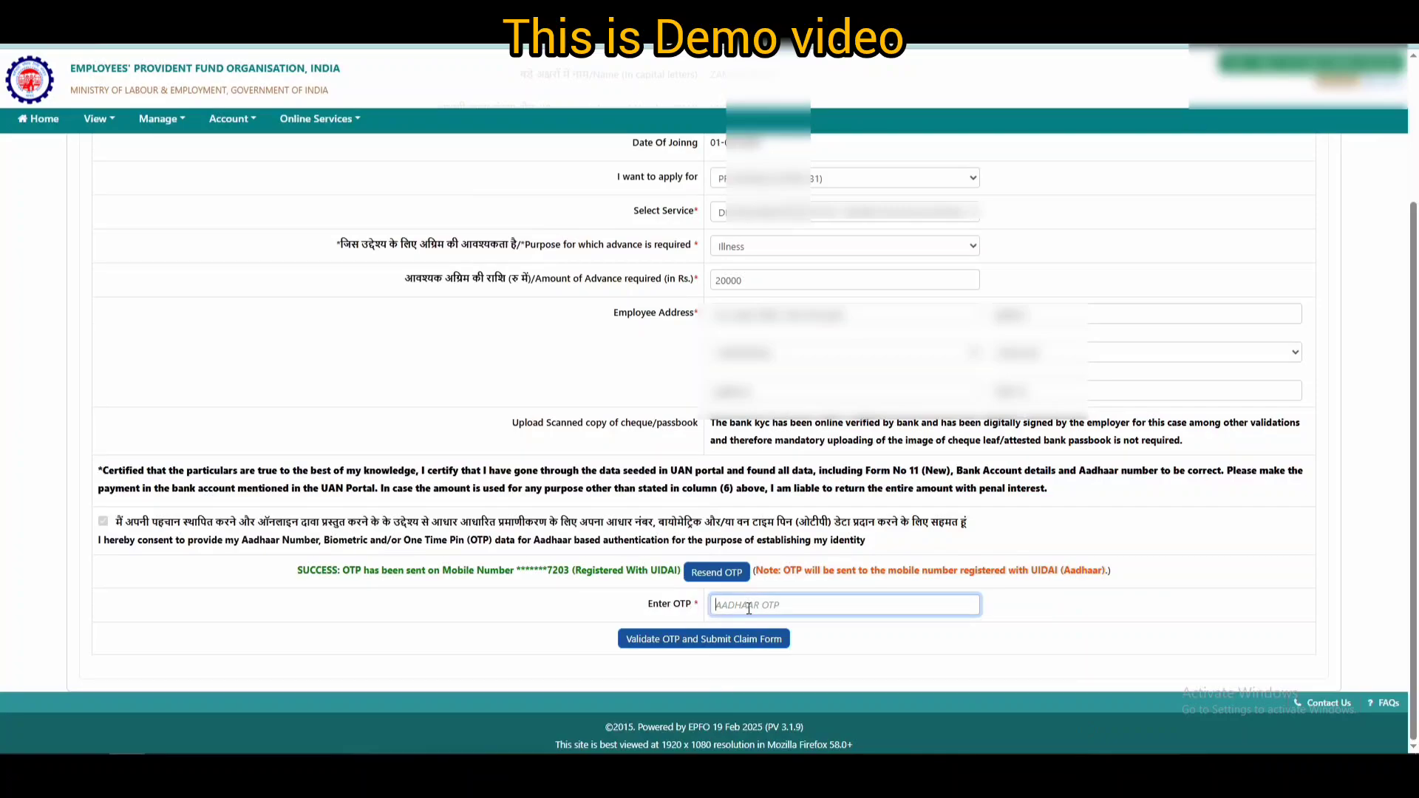
pyautogui.write('******')
pyautogui.click(717, 642)
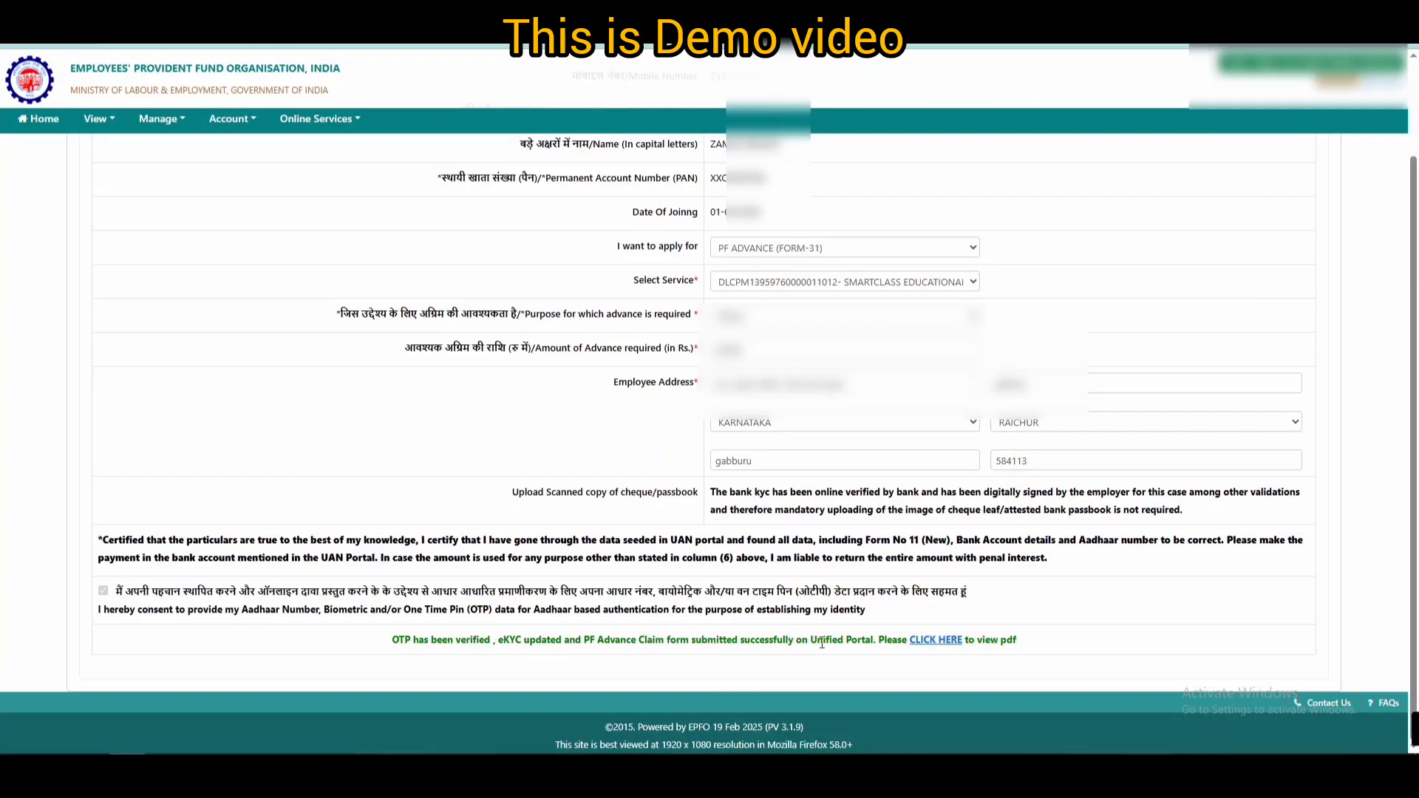
pyautogui.click(945, 640)
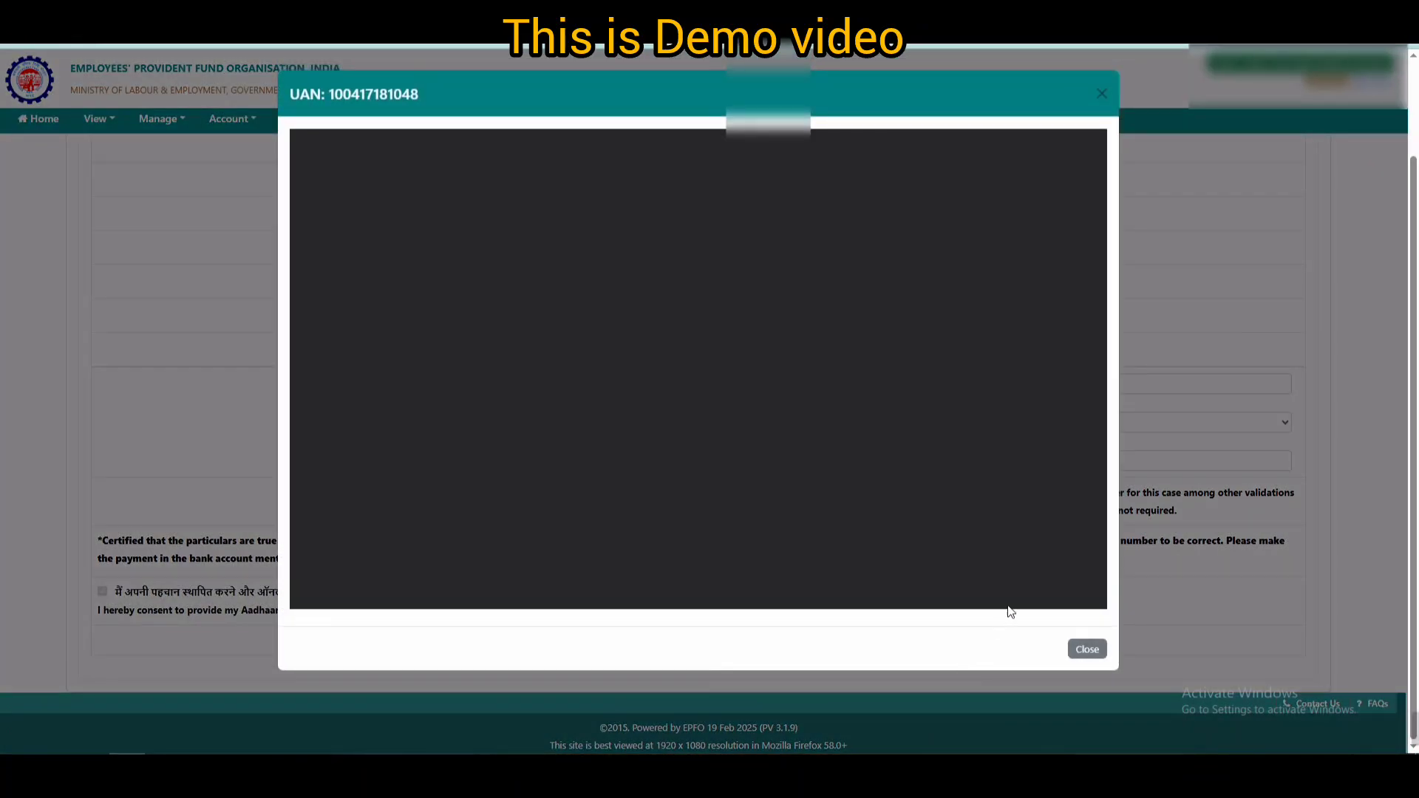